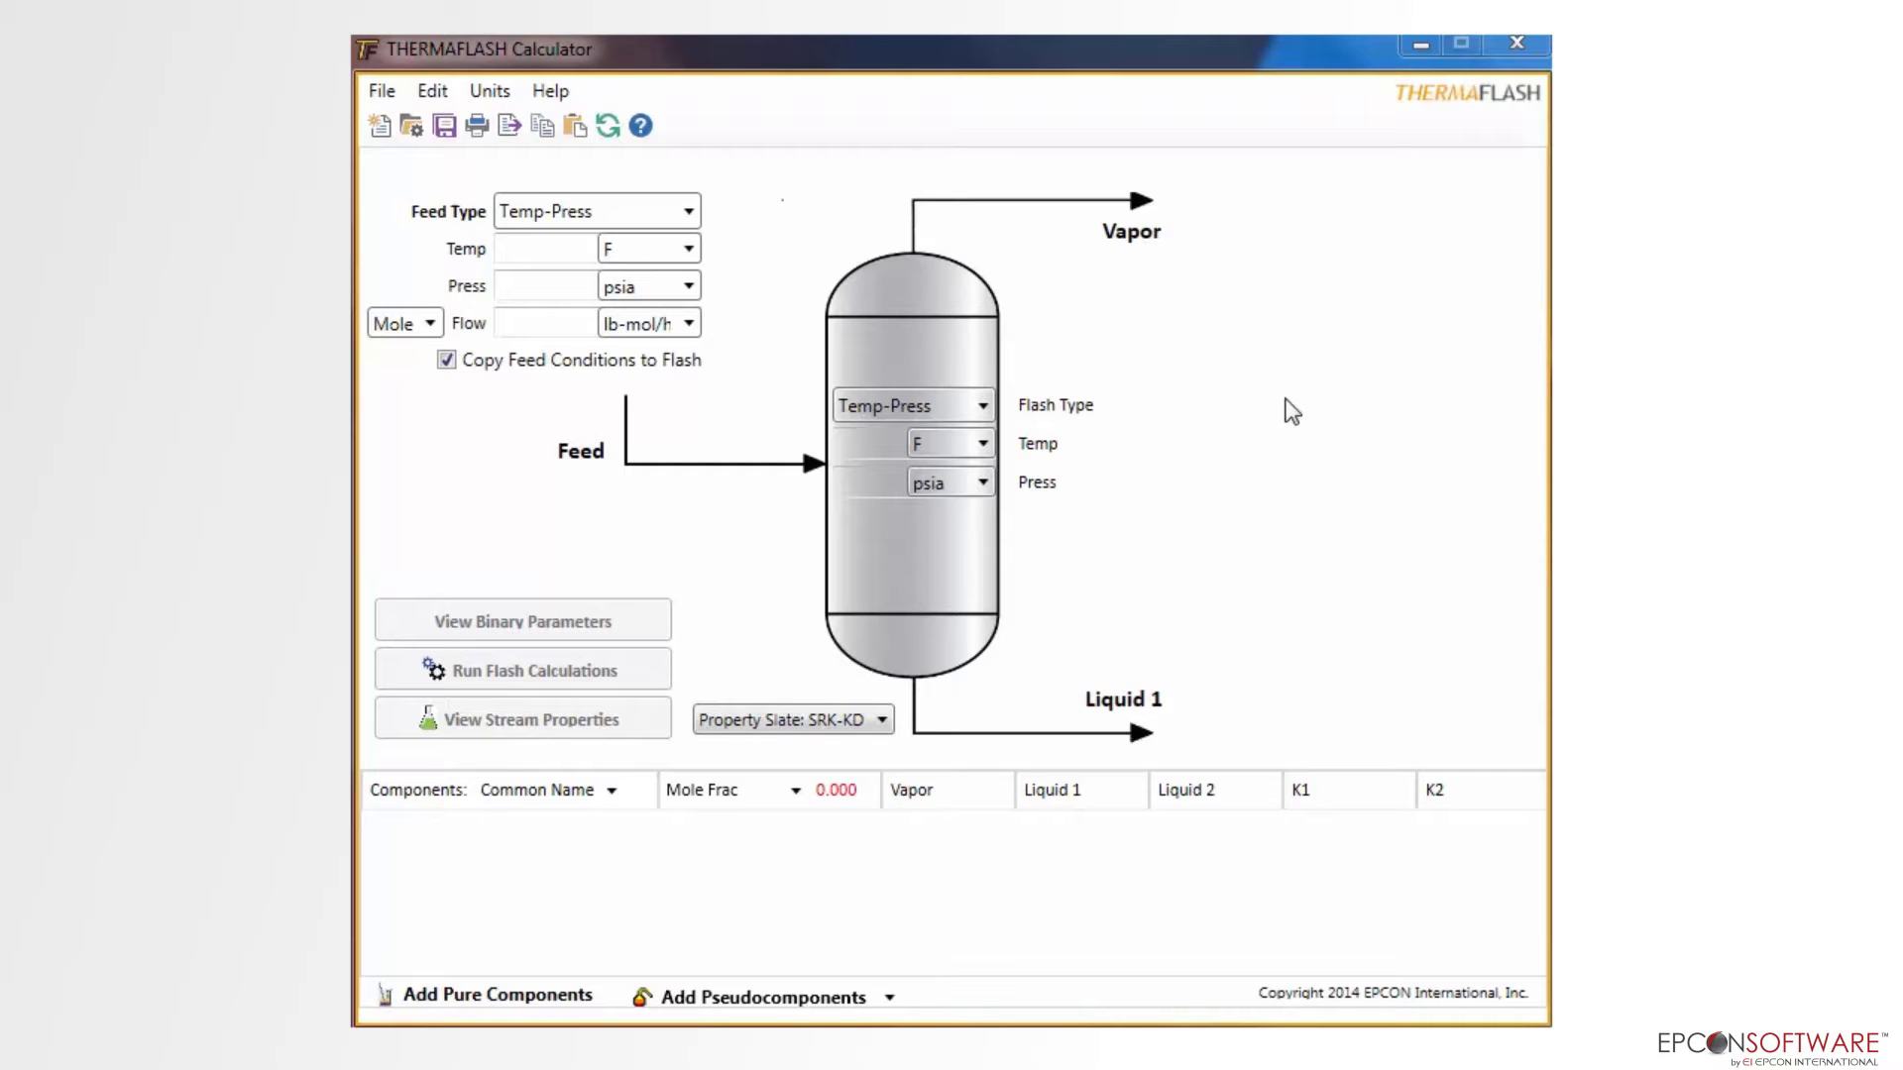
Step: Add METHANE and PROPANE to the feed components from the pure component search
left_click(543, 995)
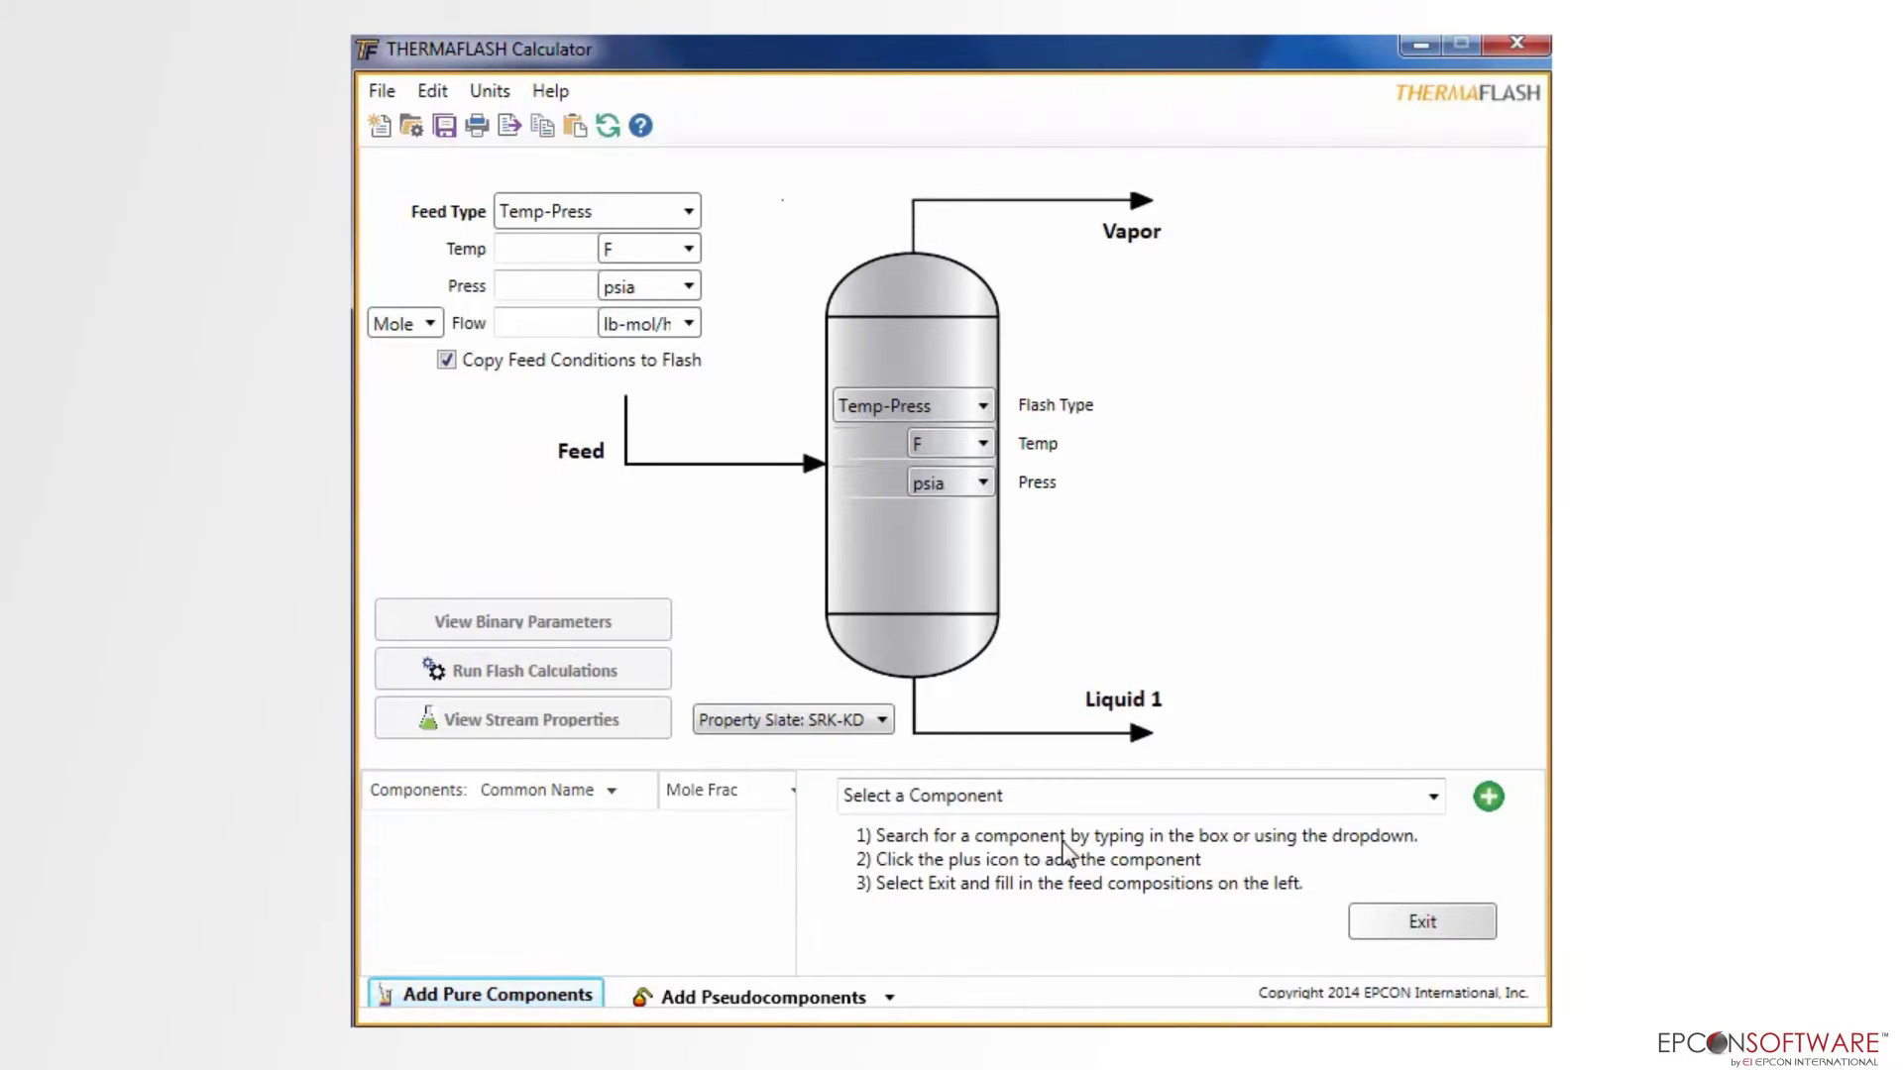
left_click(1435, 796)
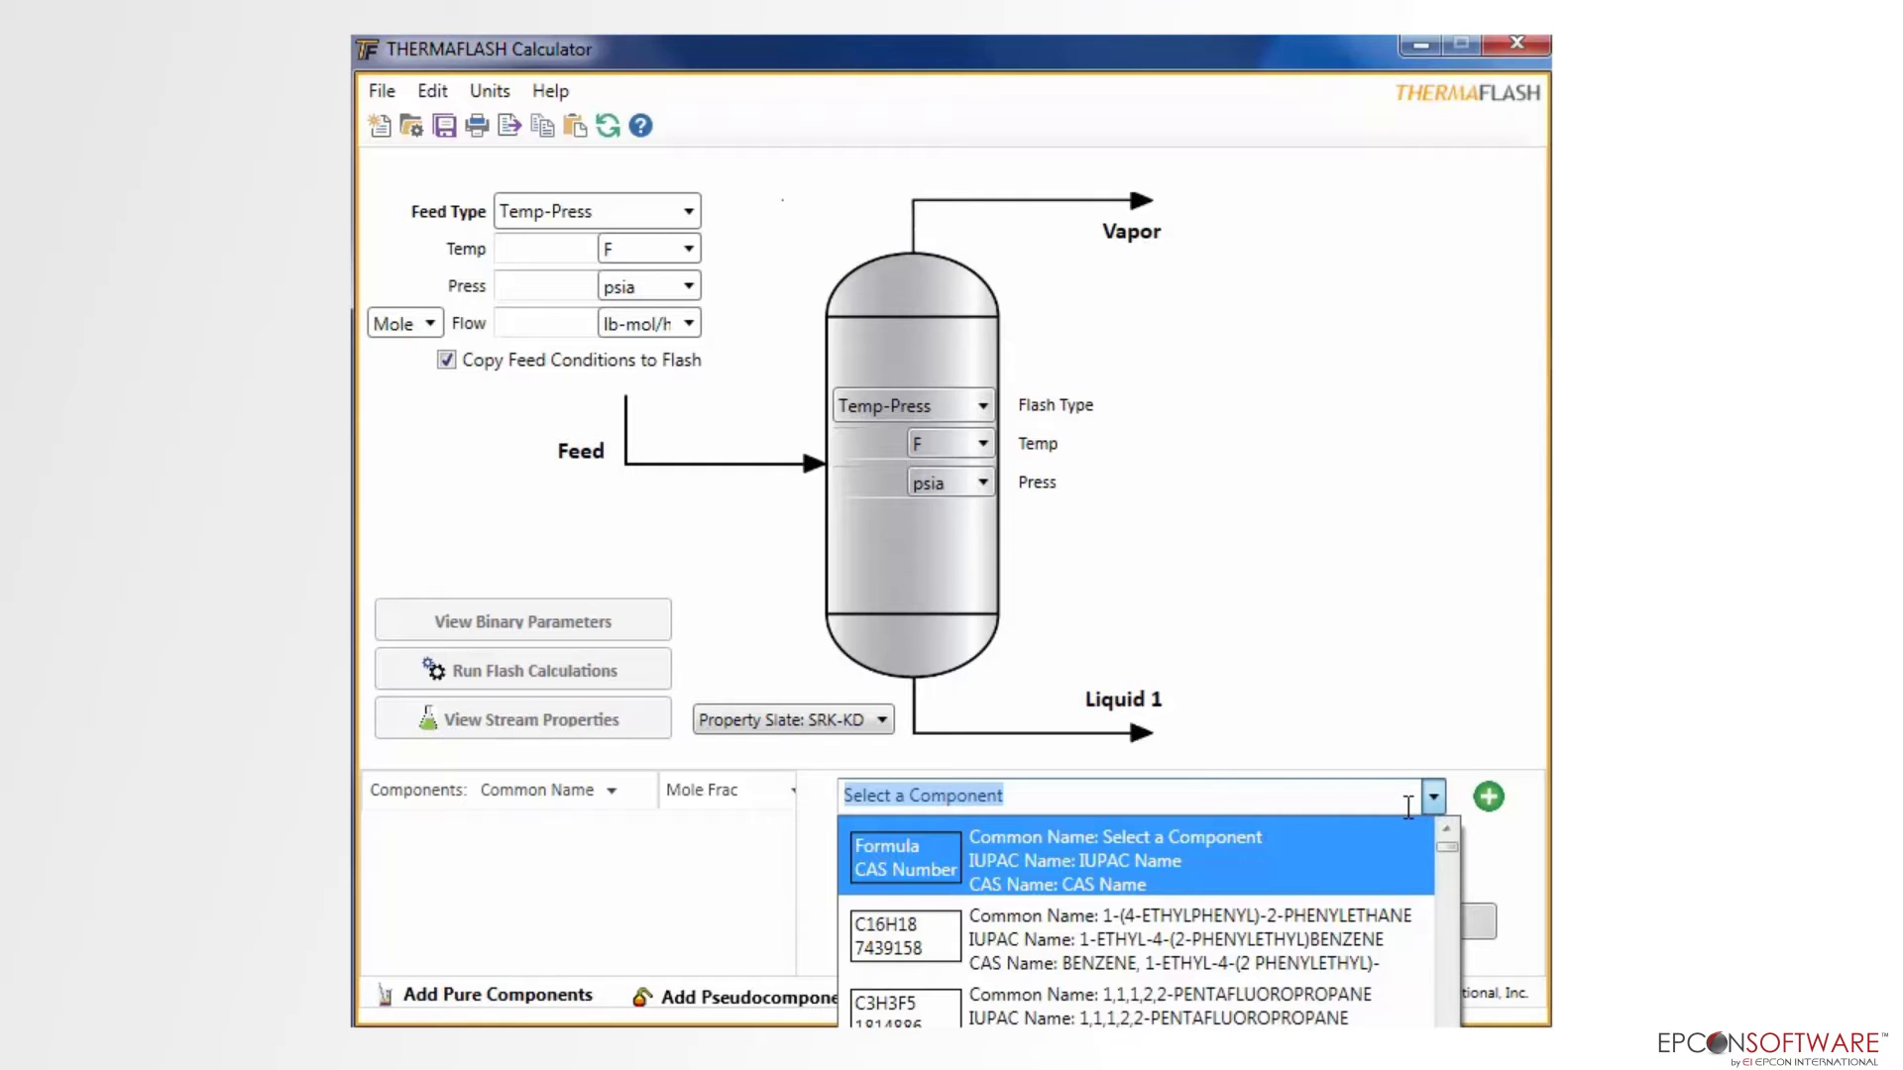
type("METHANE")
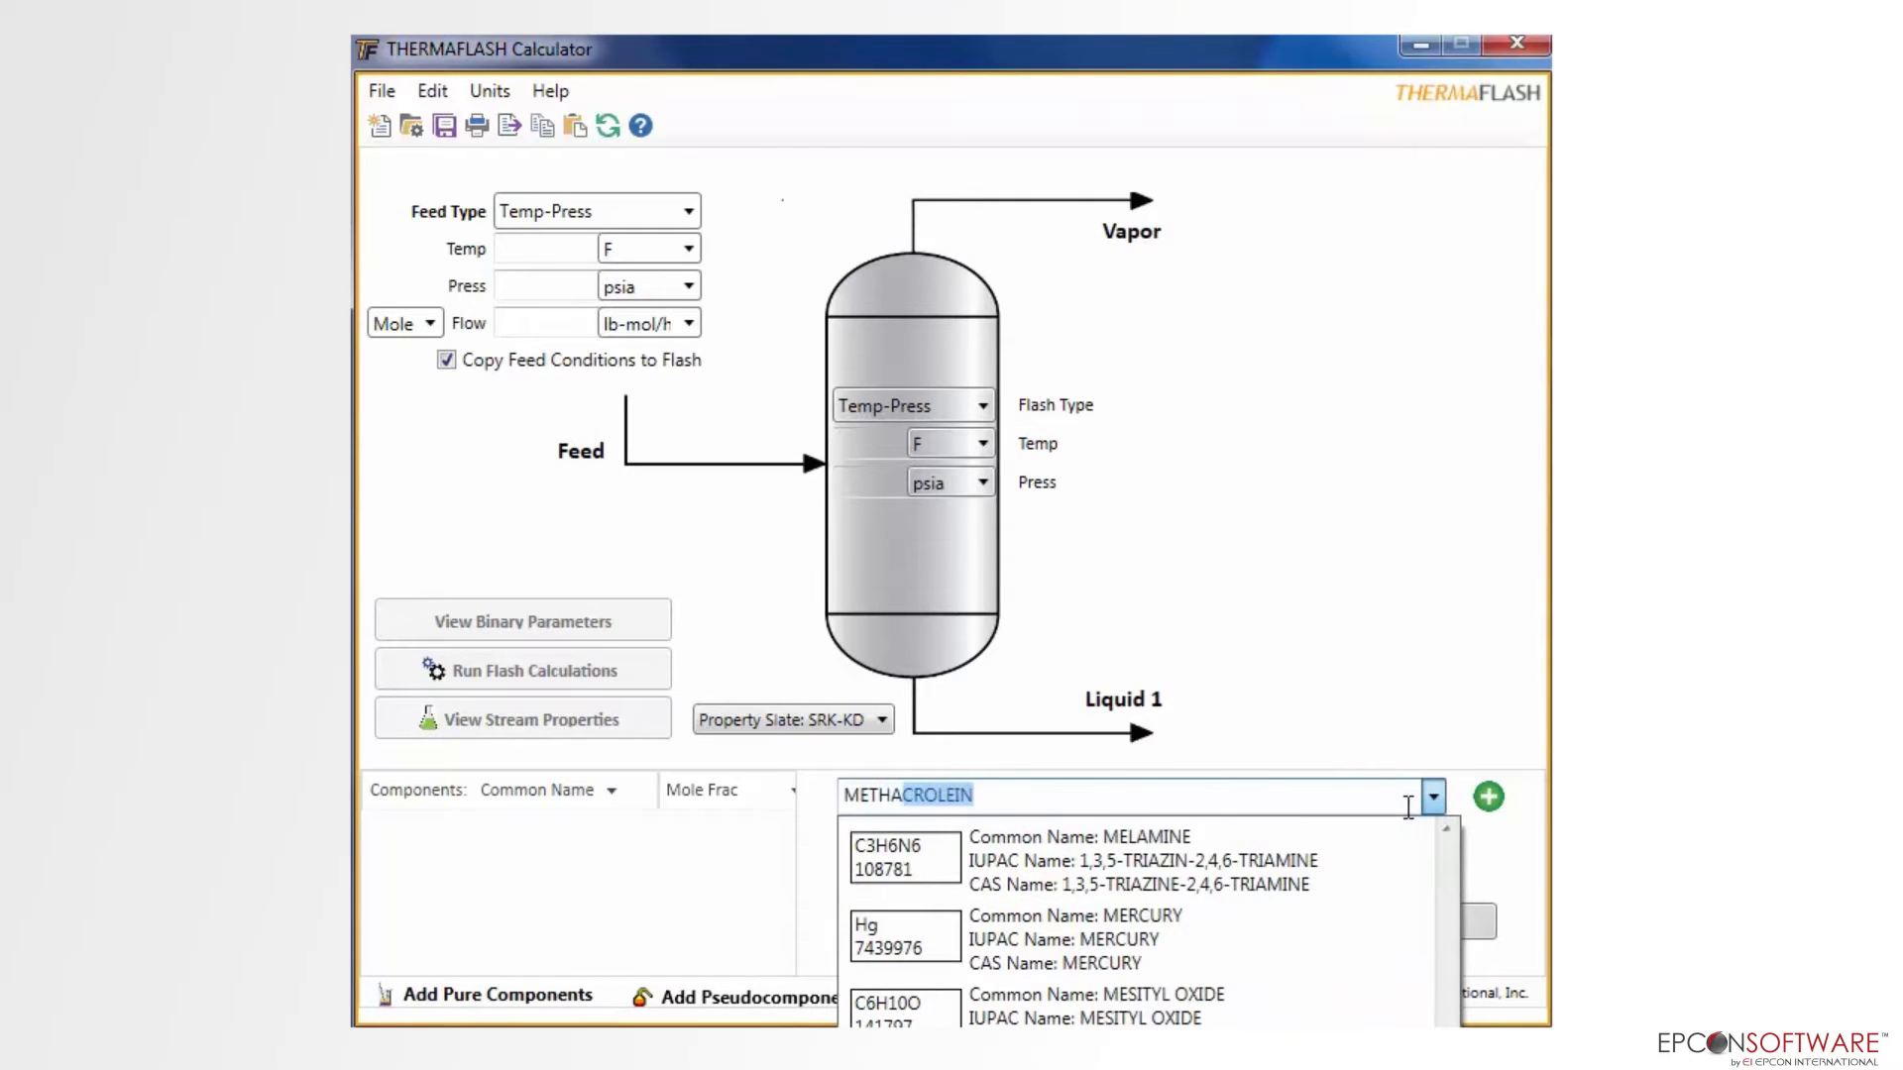
left_click(1408, 807)
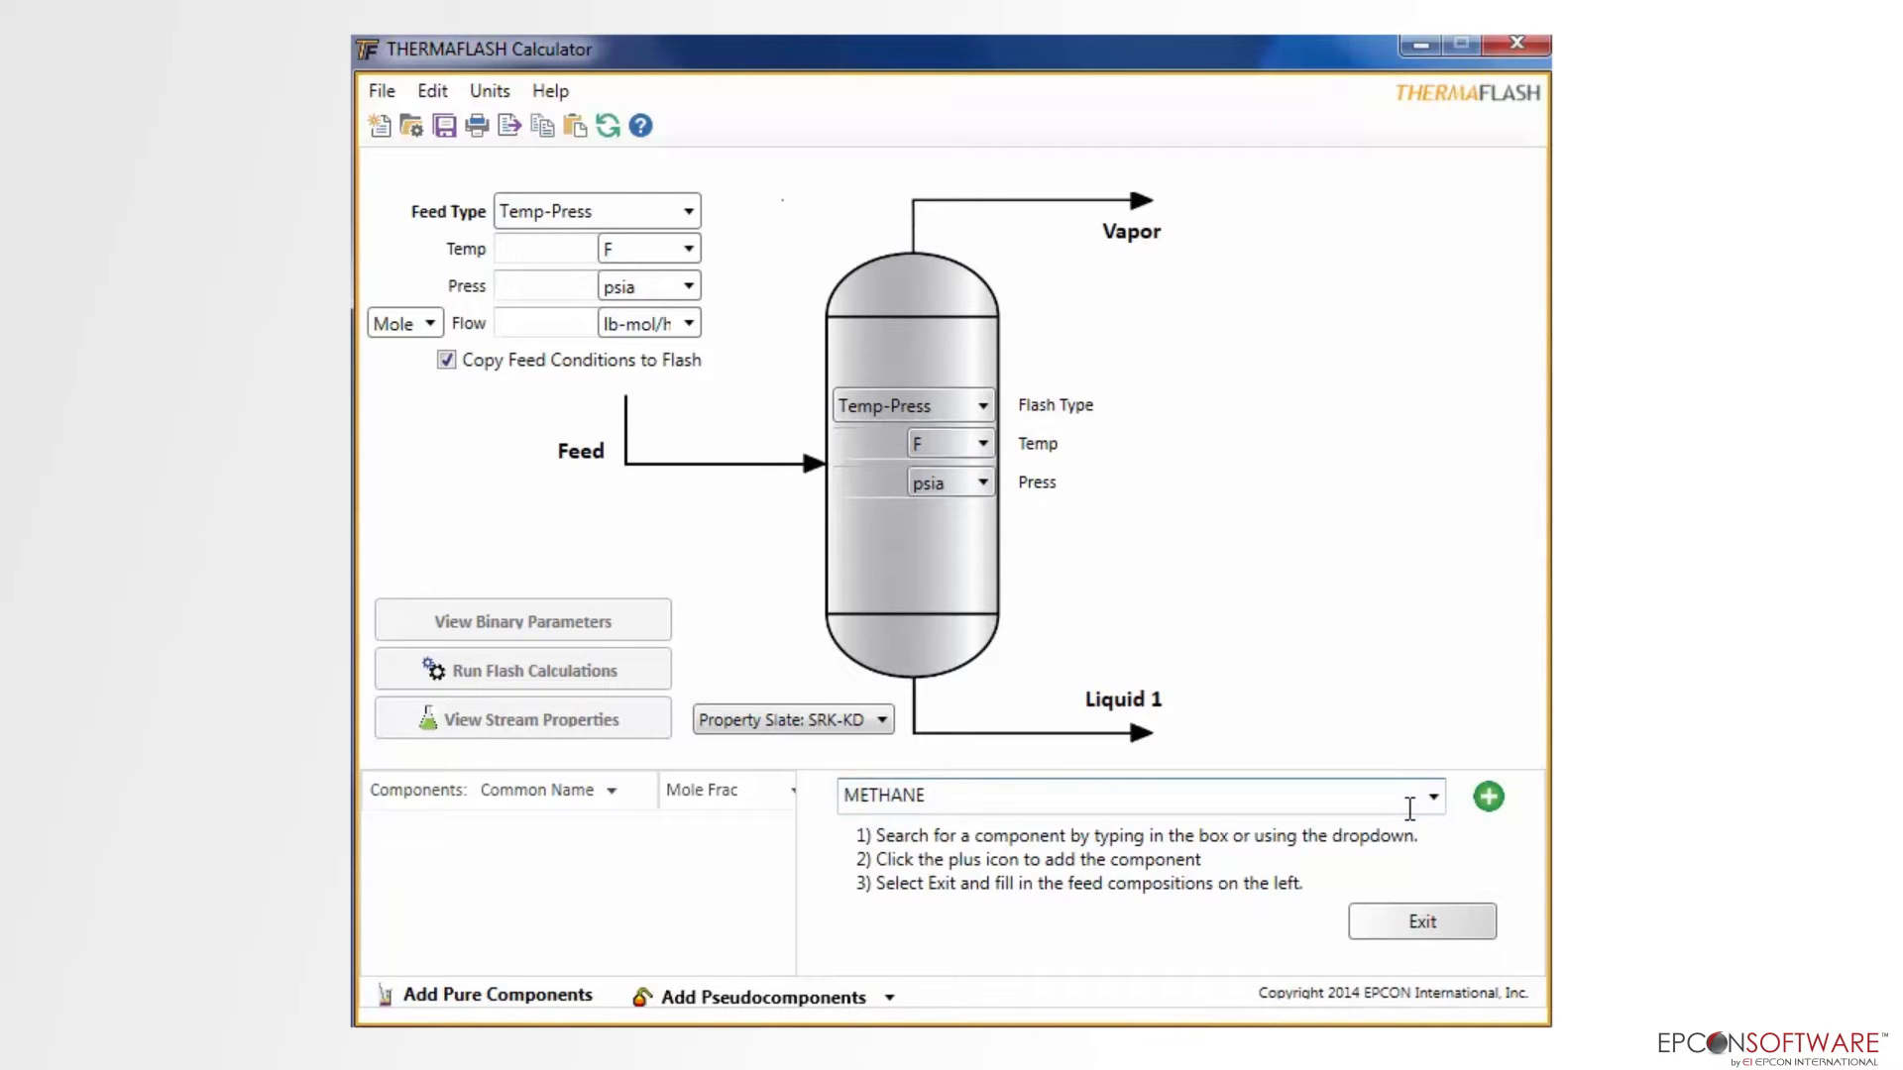
left_click(1488, 797)
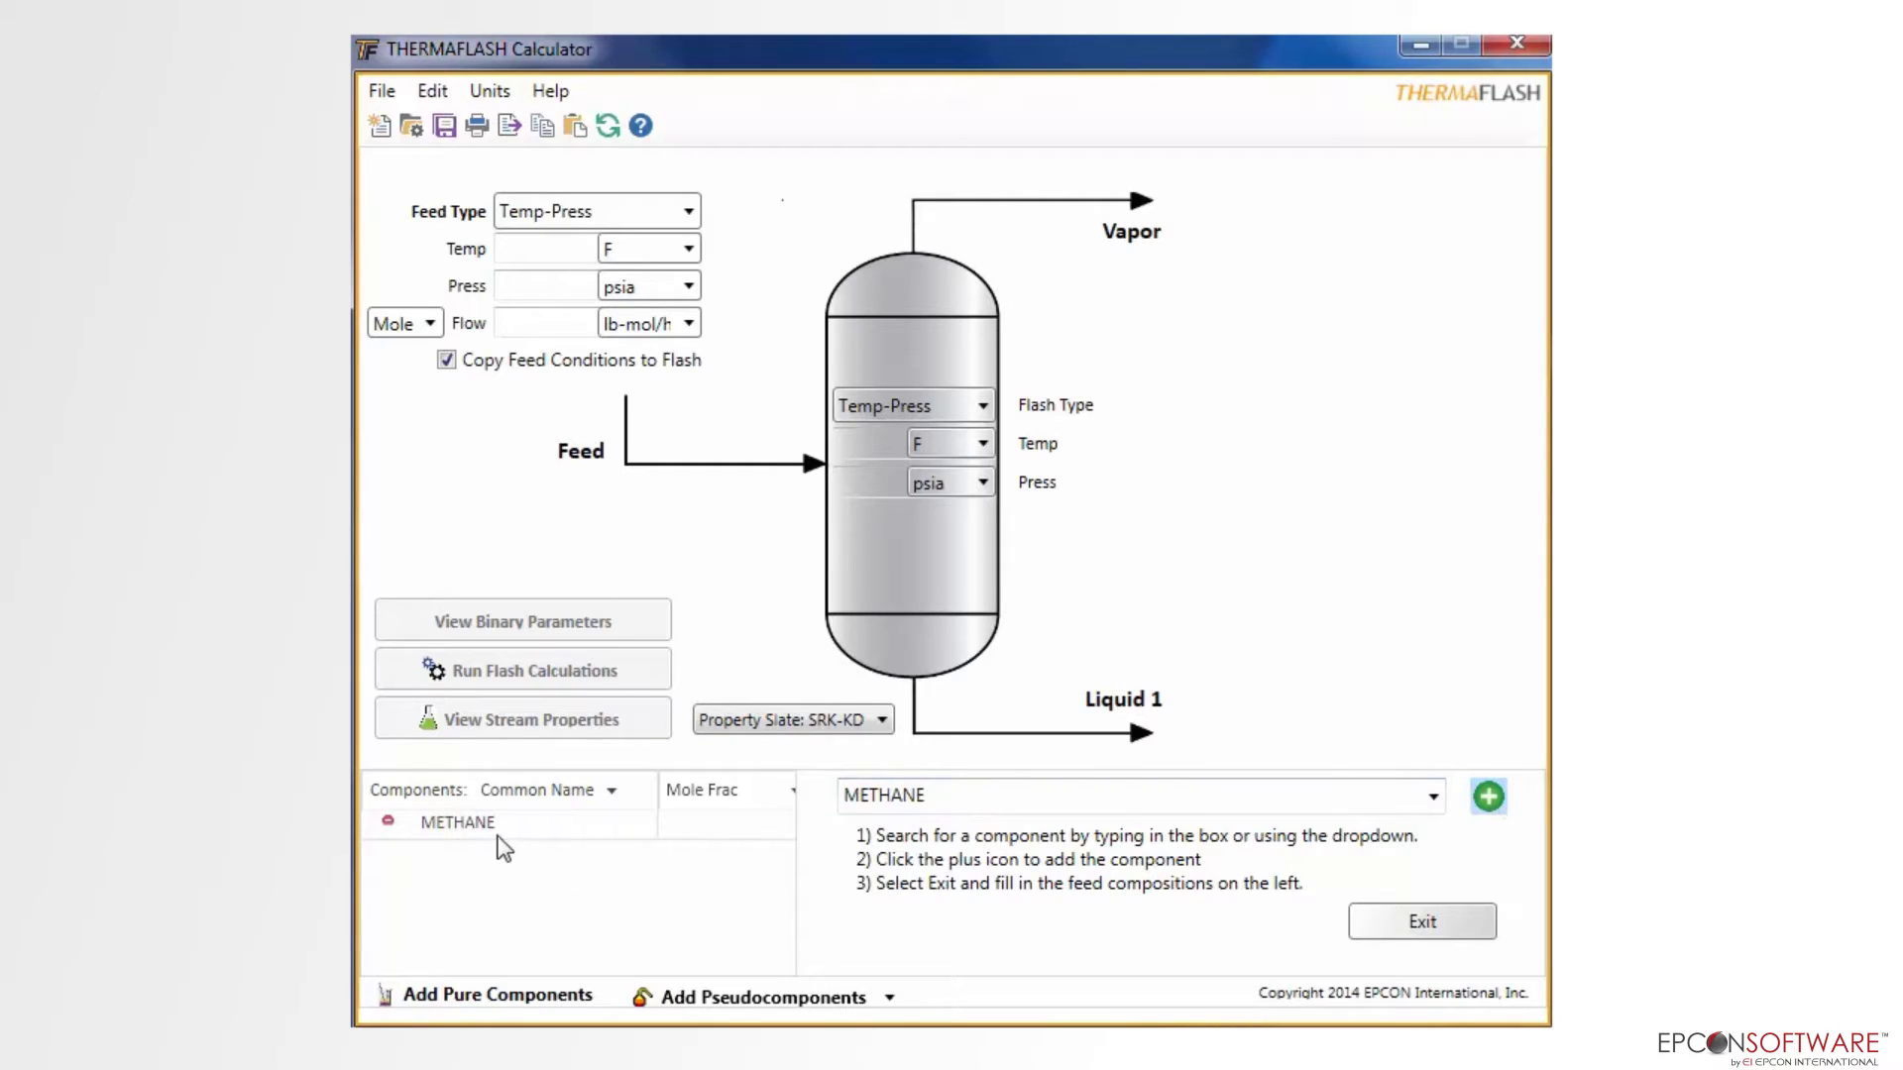
left_click(961, 793)
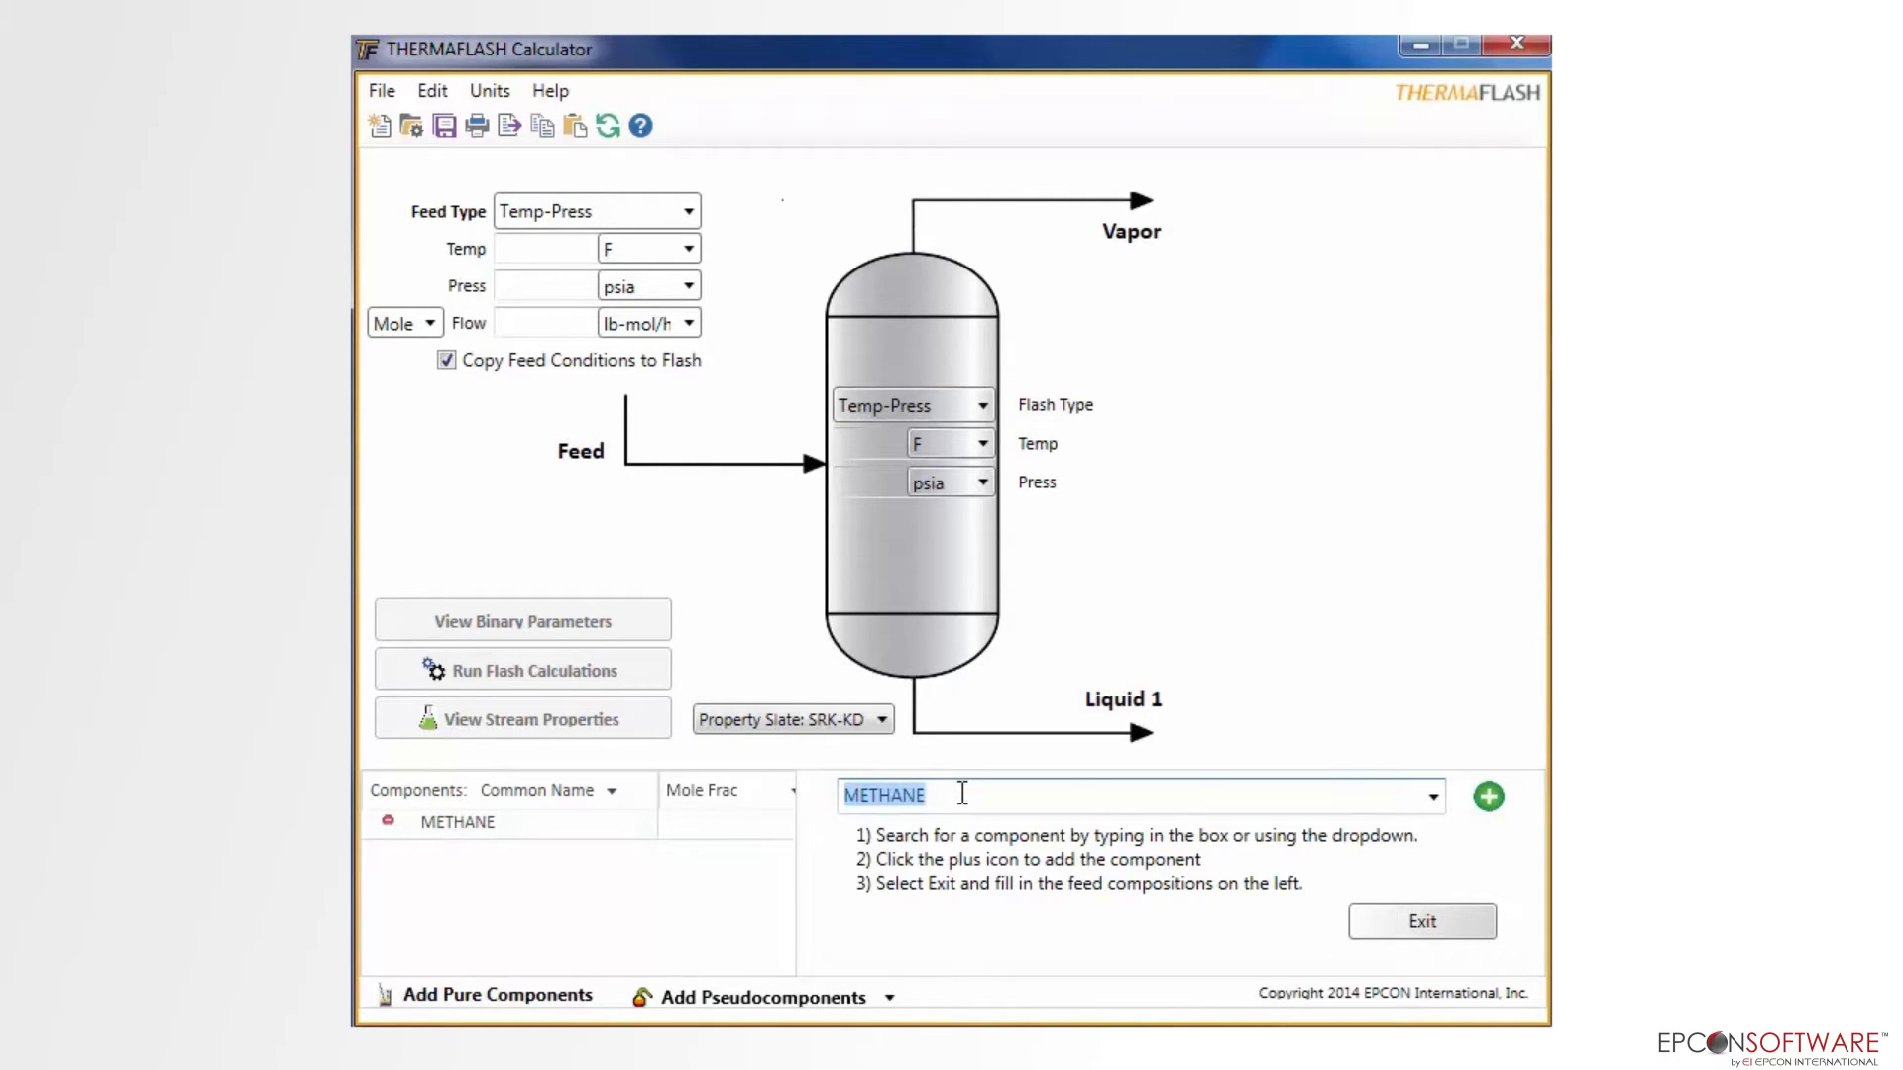
type("PROP")
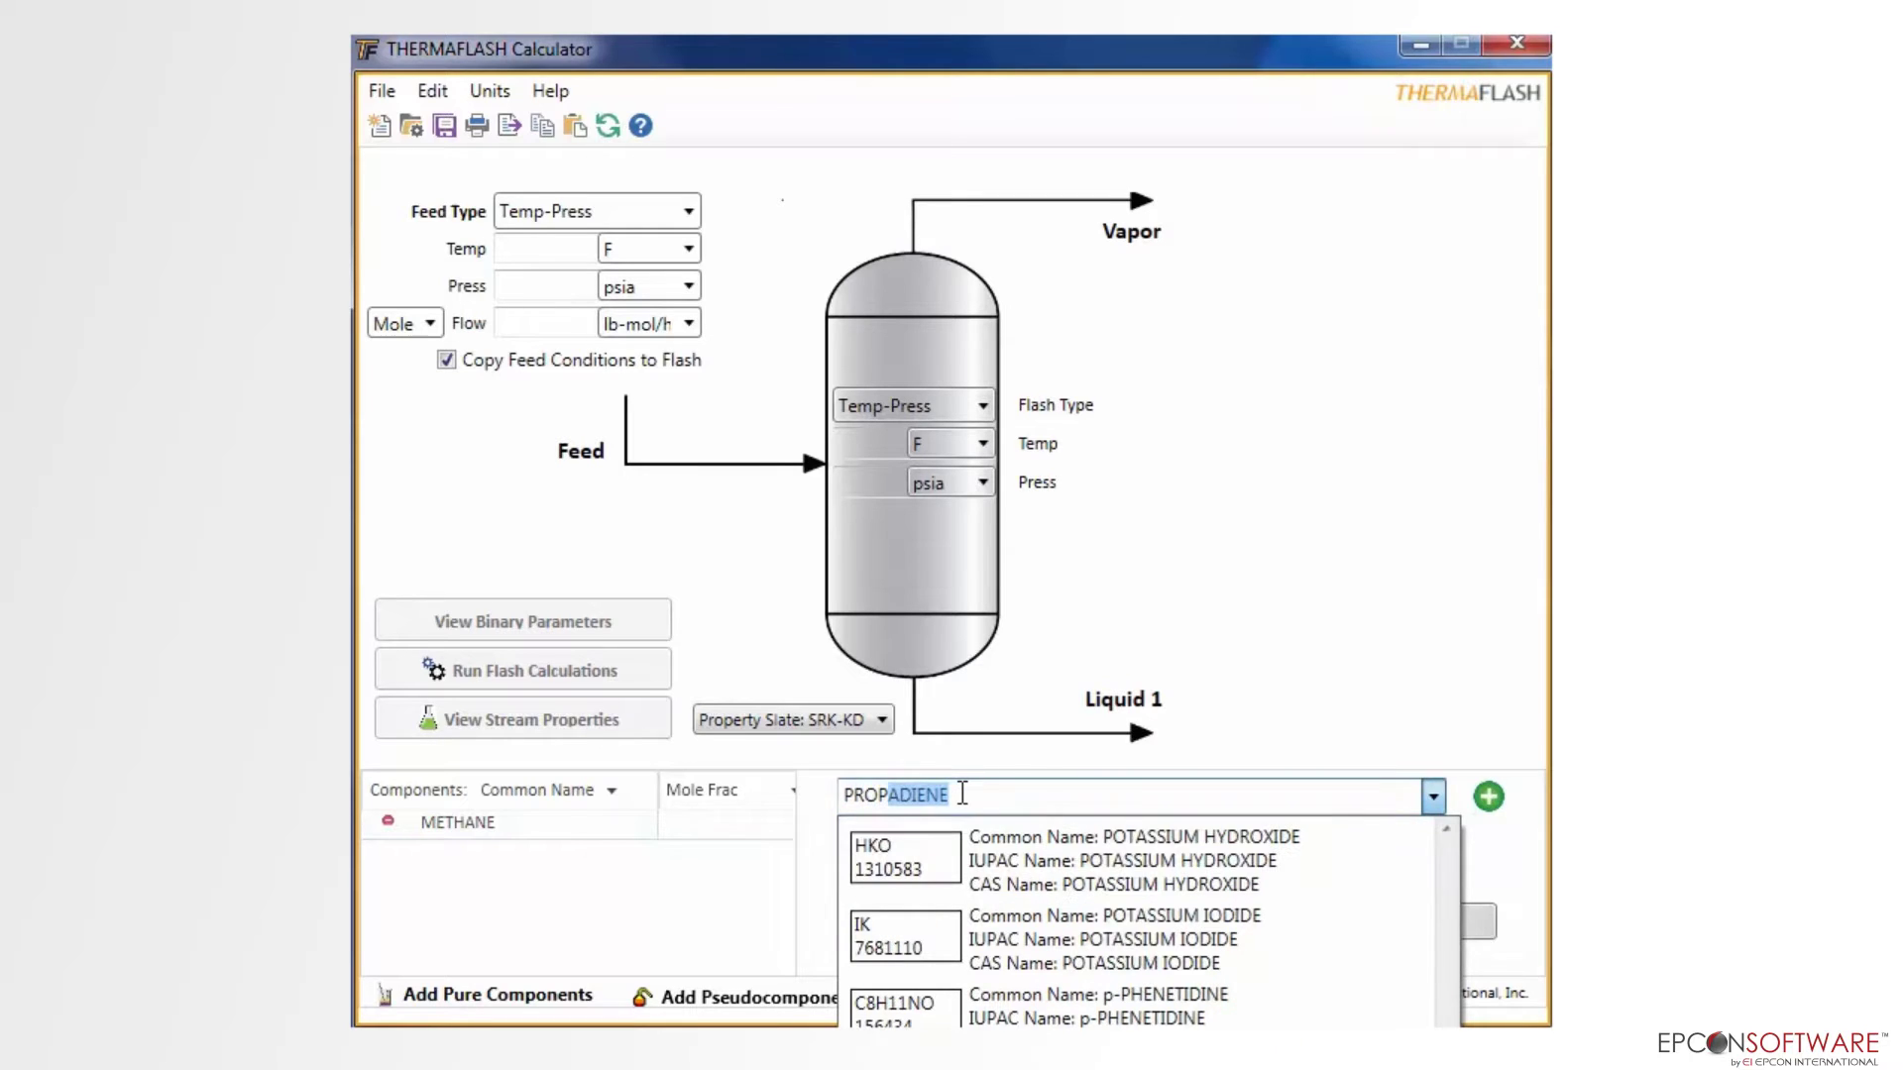
type("ANE")
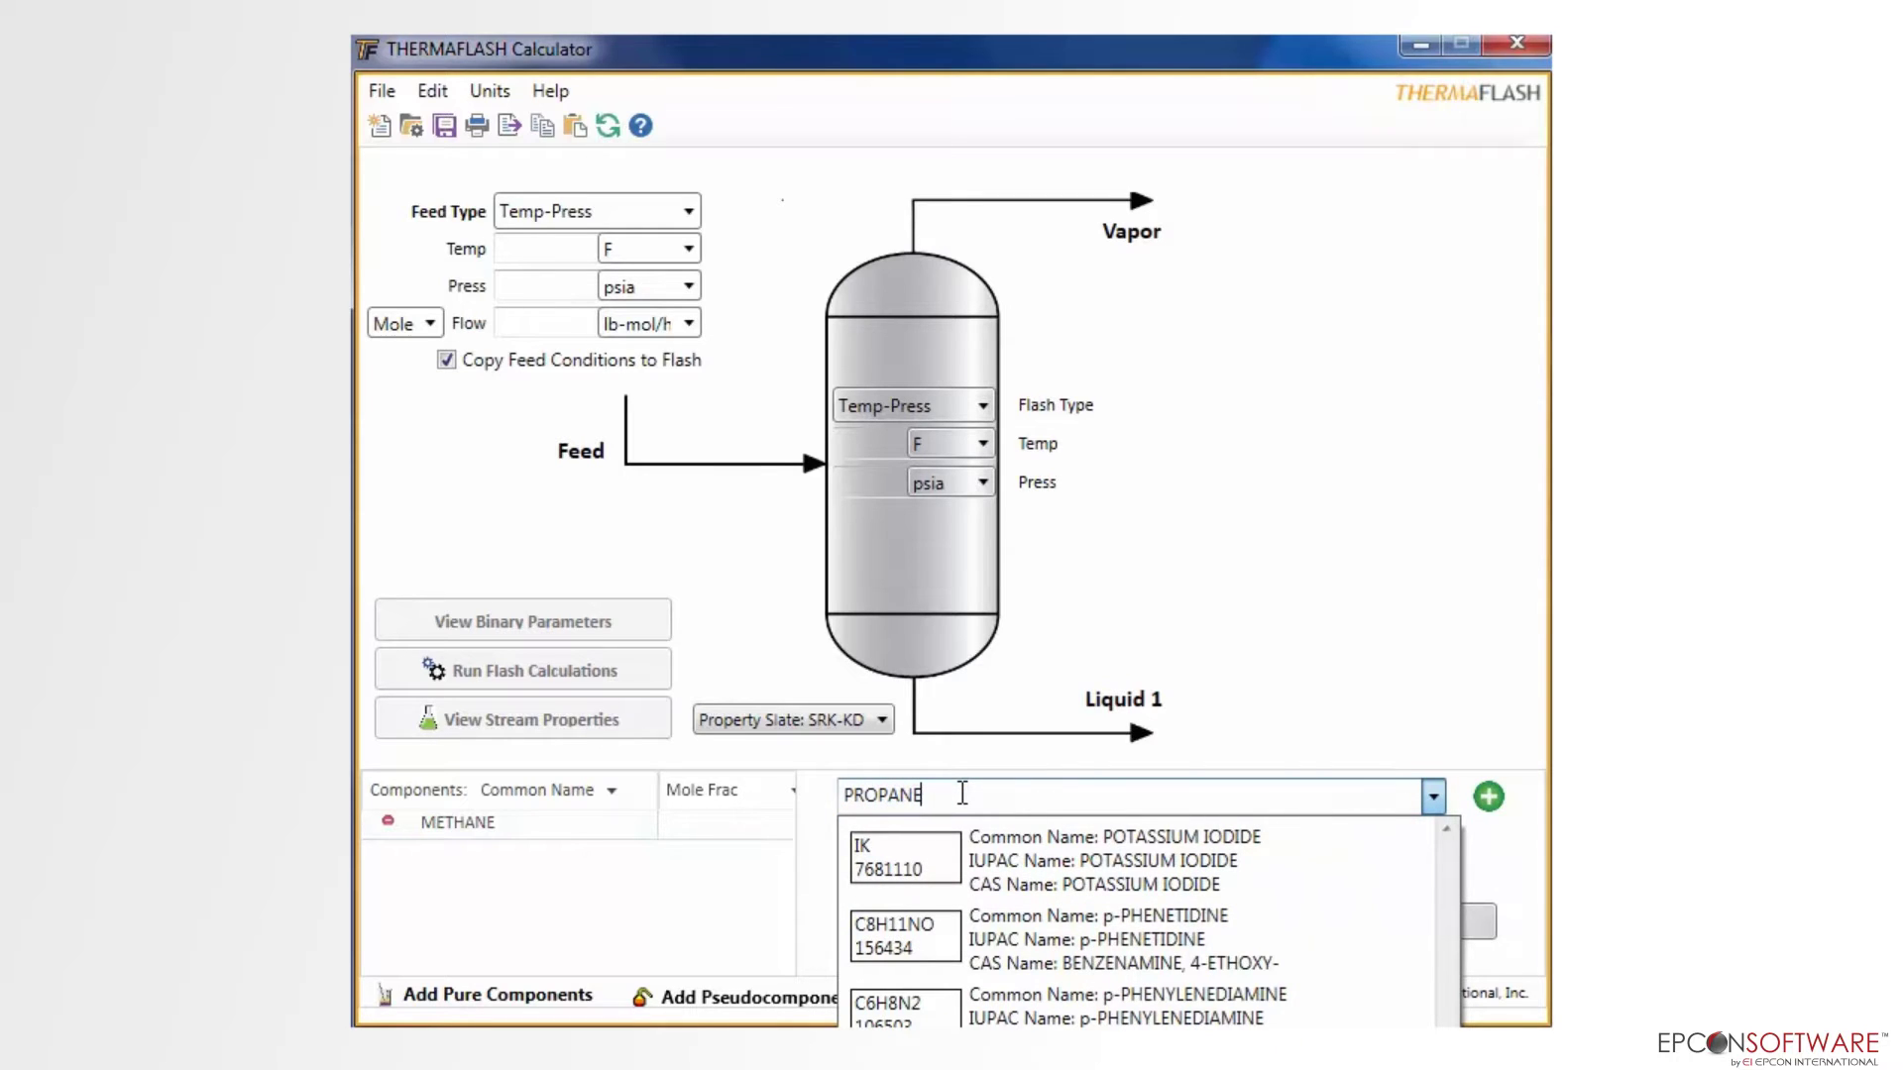
key("Return")
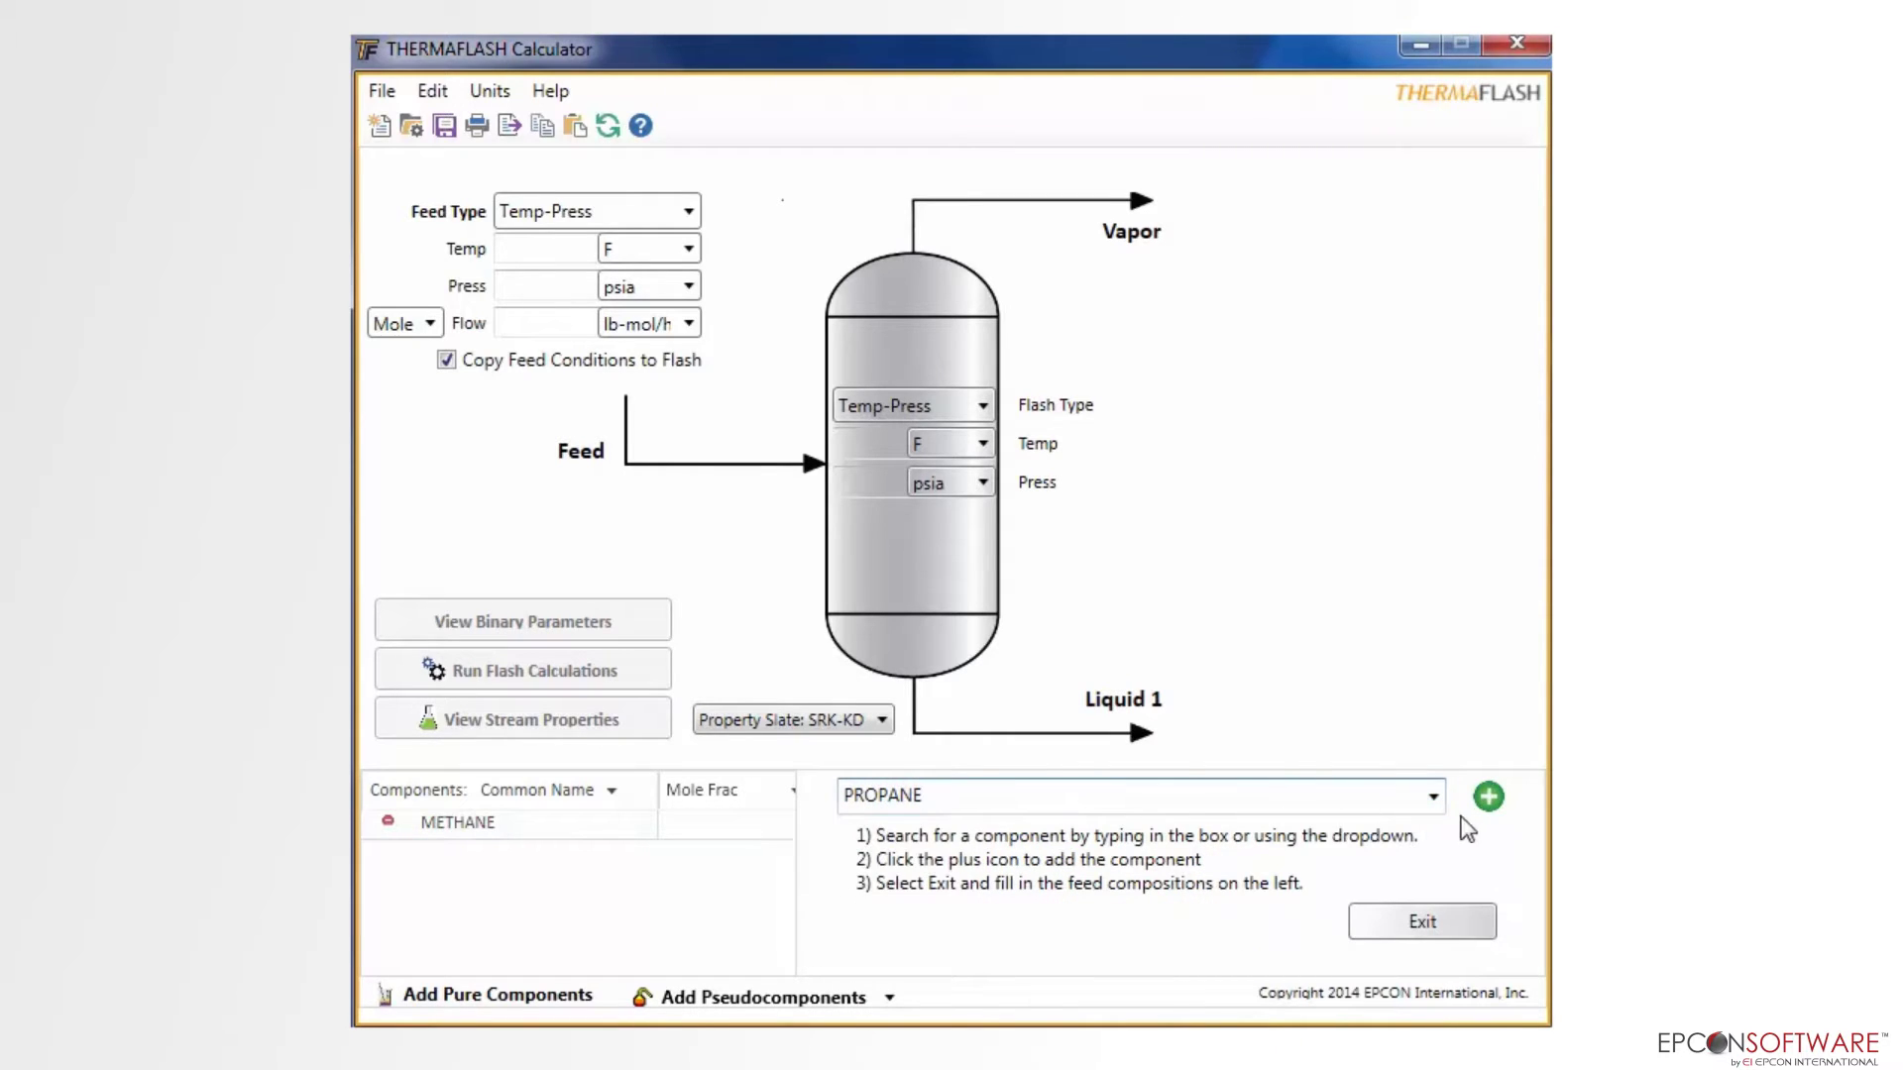
left_click(1490, 798)
Step: Add n-PENTANE and WATER to the feed components, completing the four-component list
left_click(1311, 790)
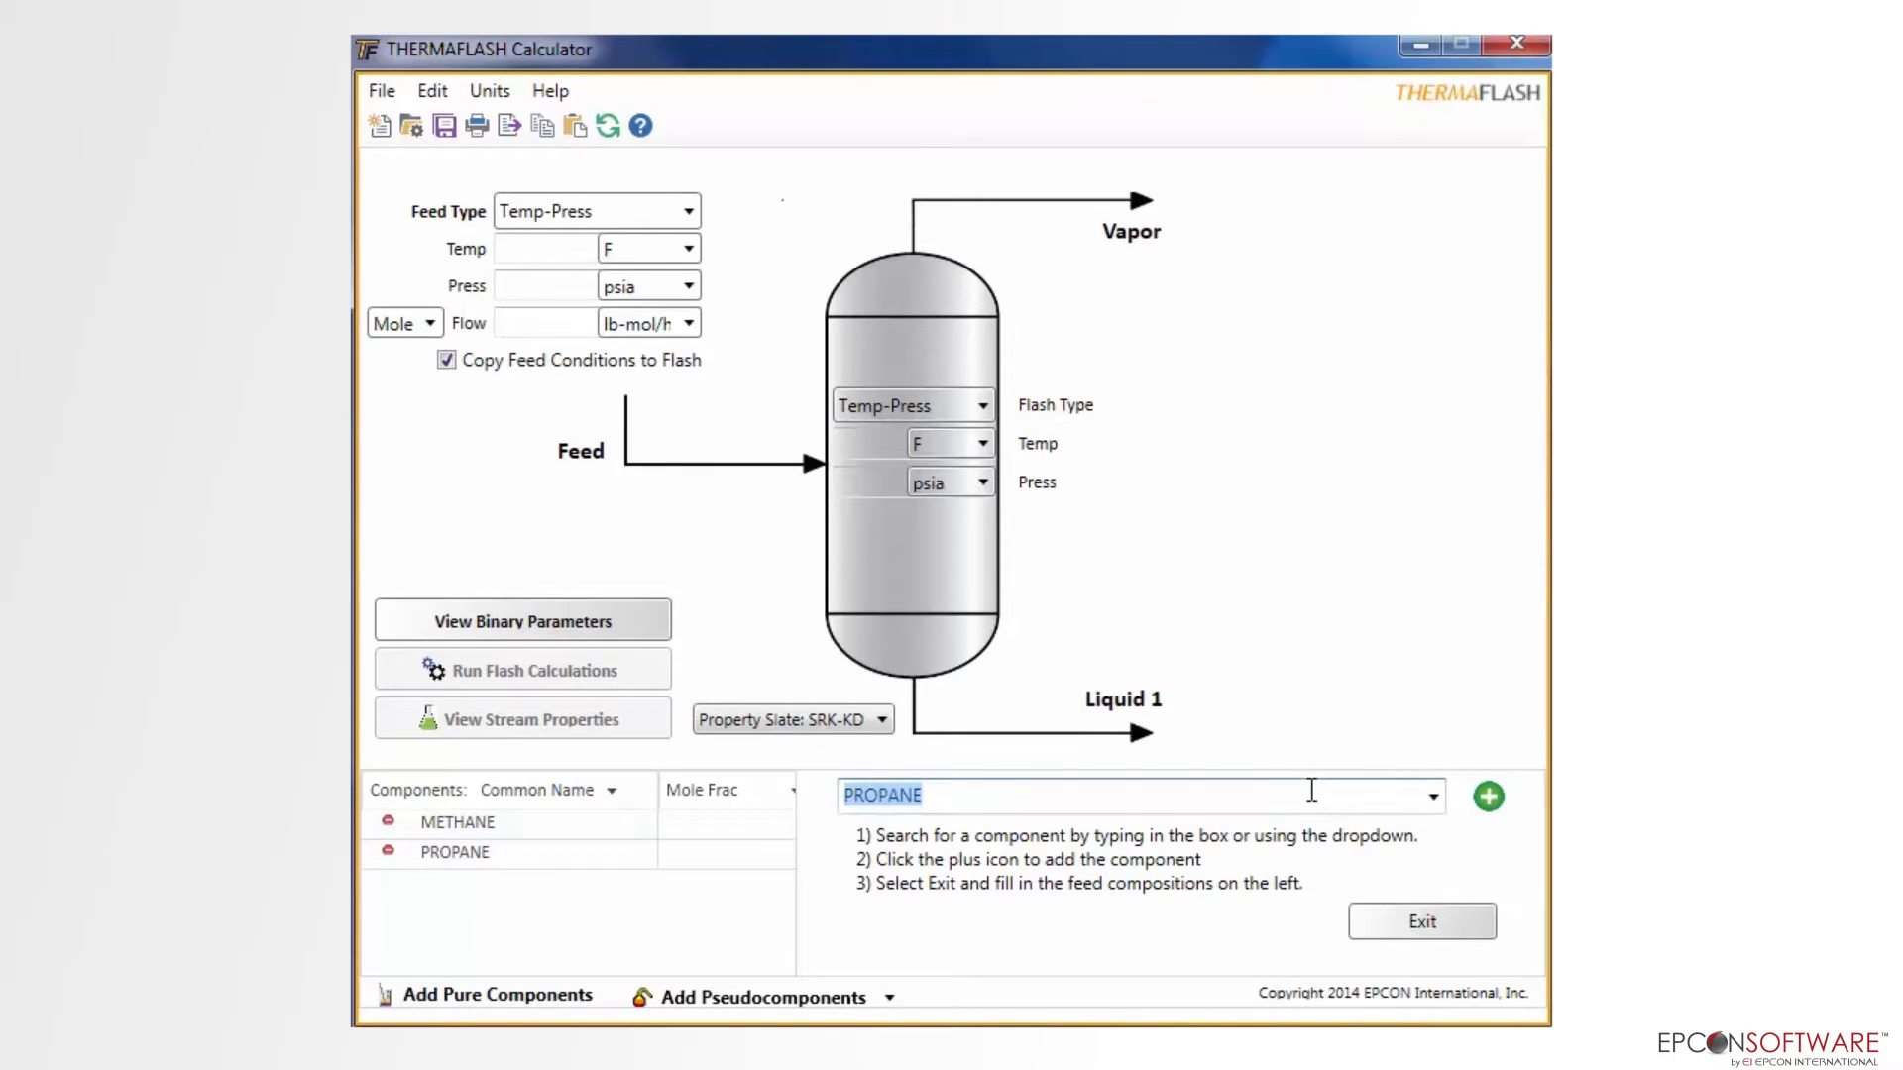
type("N")
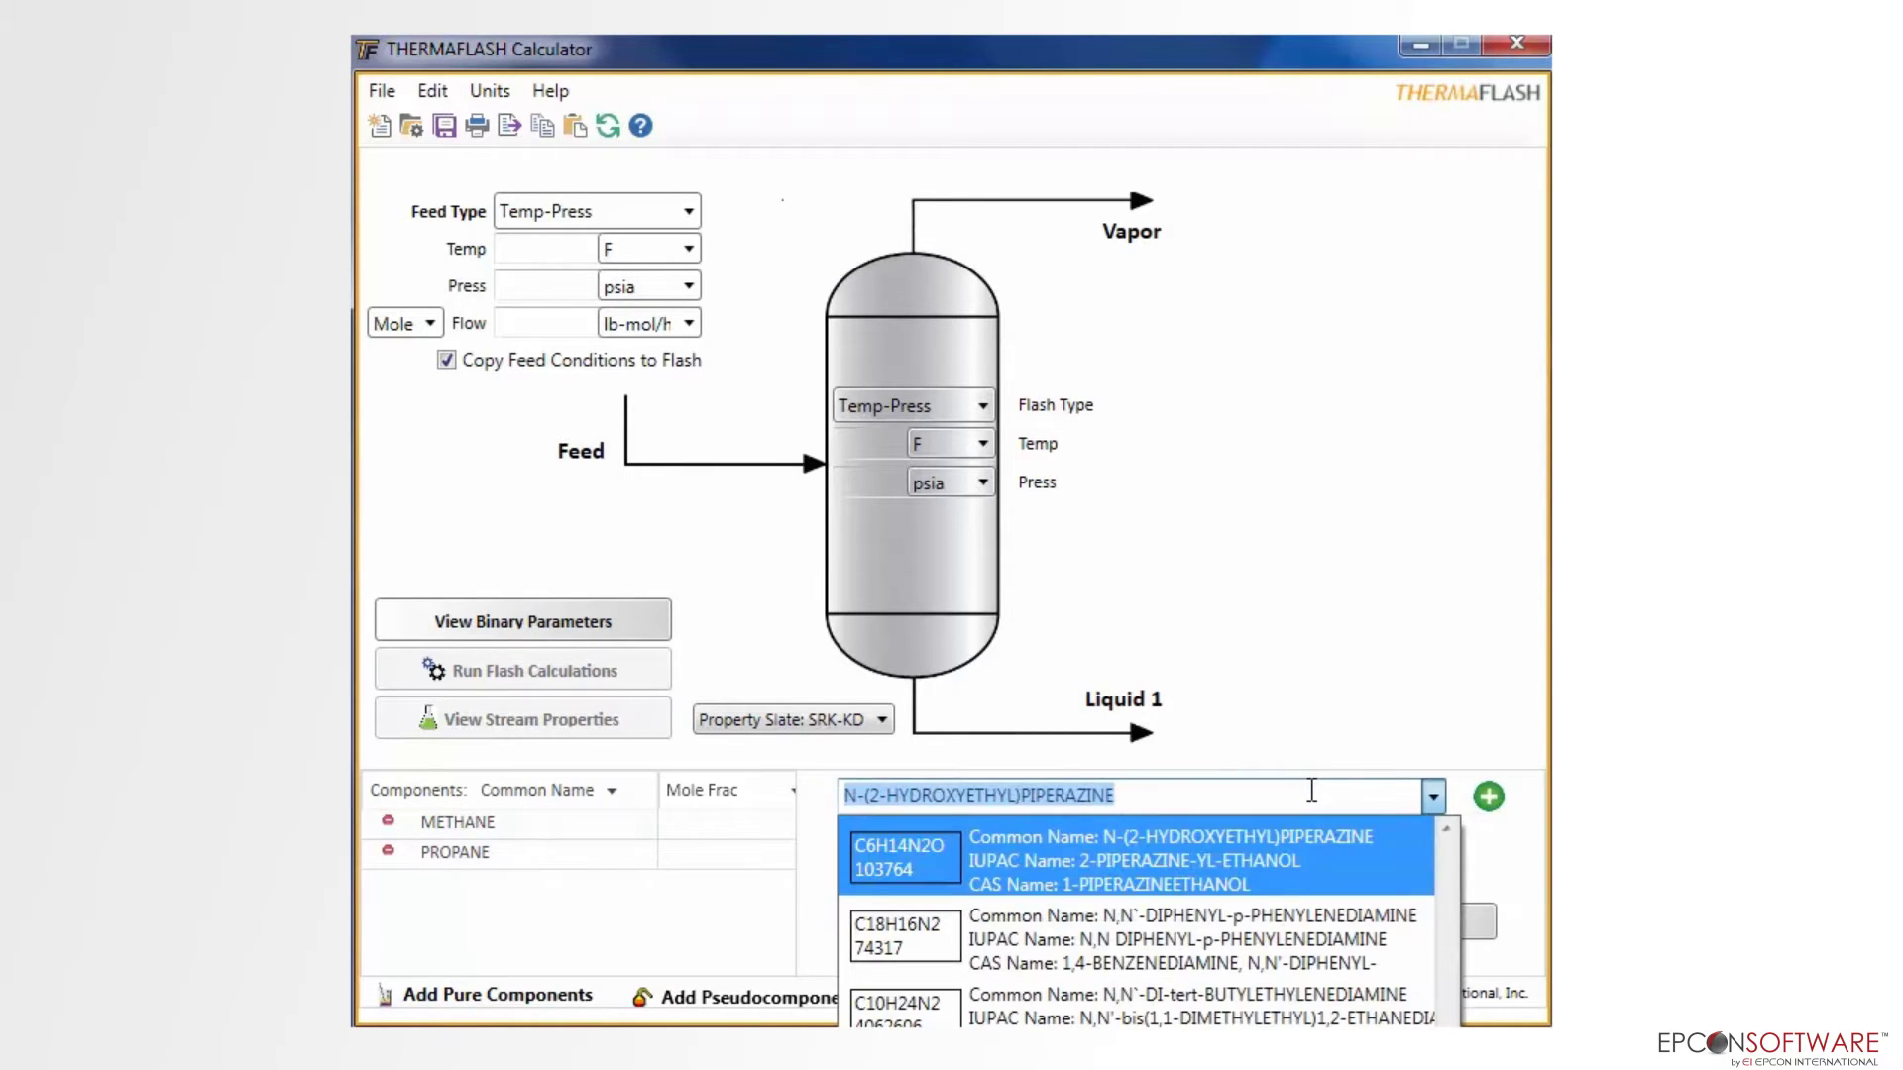
type("-PENTANE")
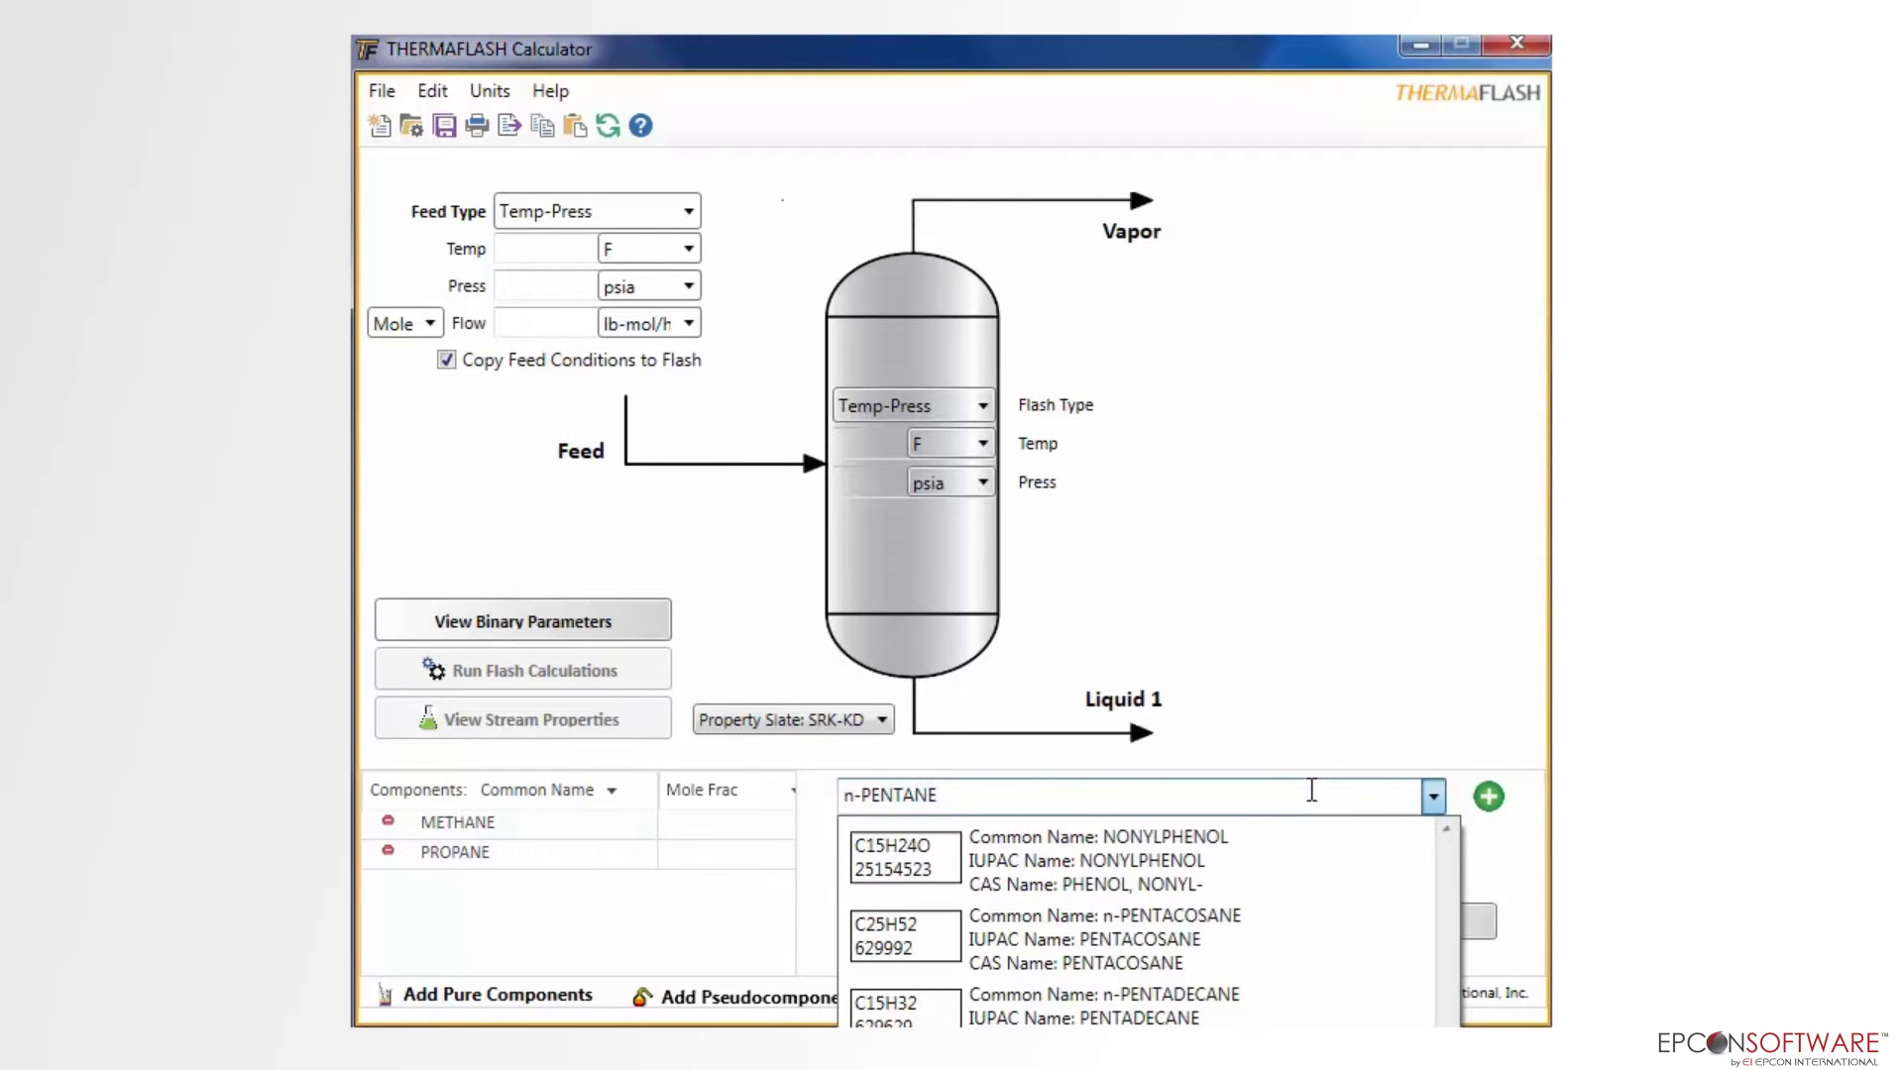
key("Return")
left_click(1489, 797)
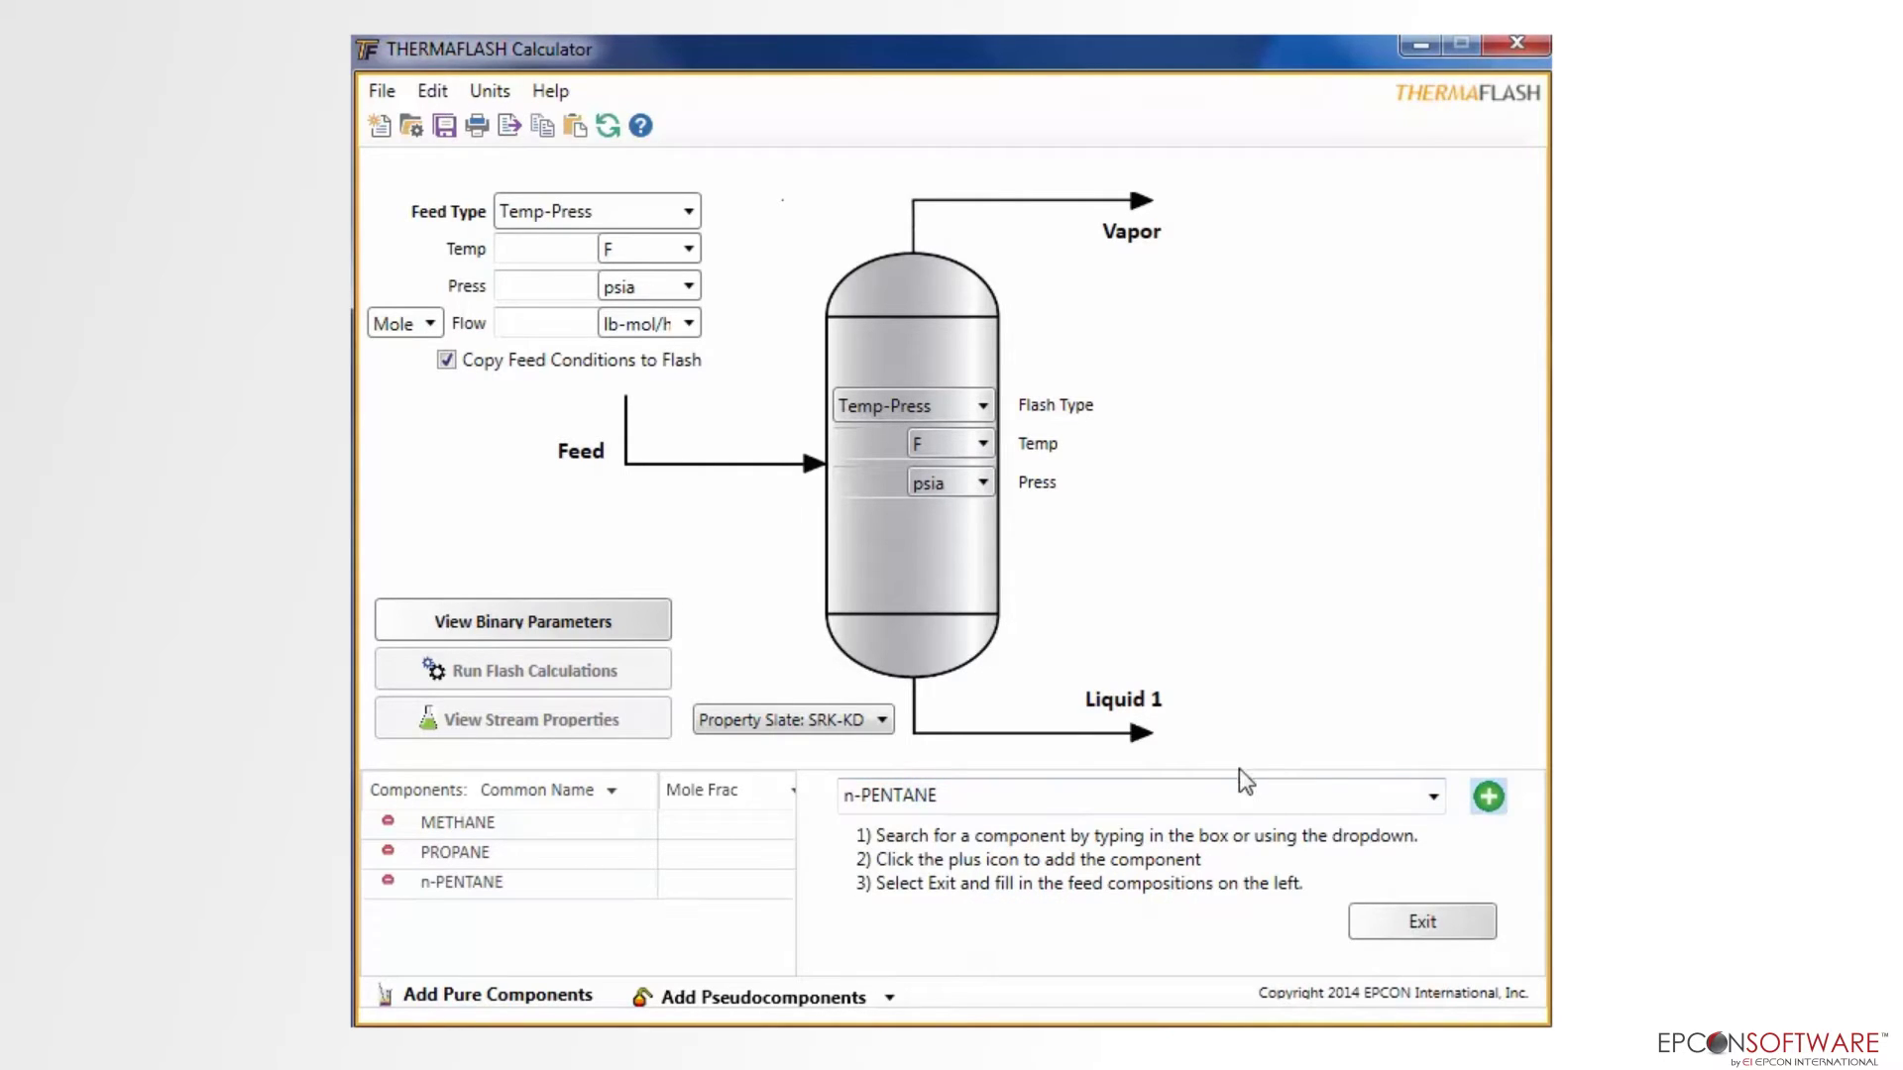
left_click(1223, 788)
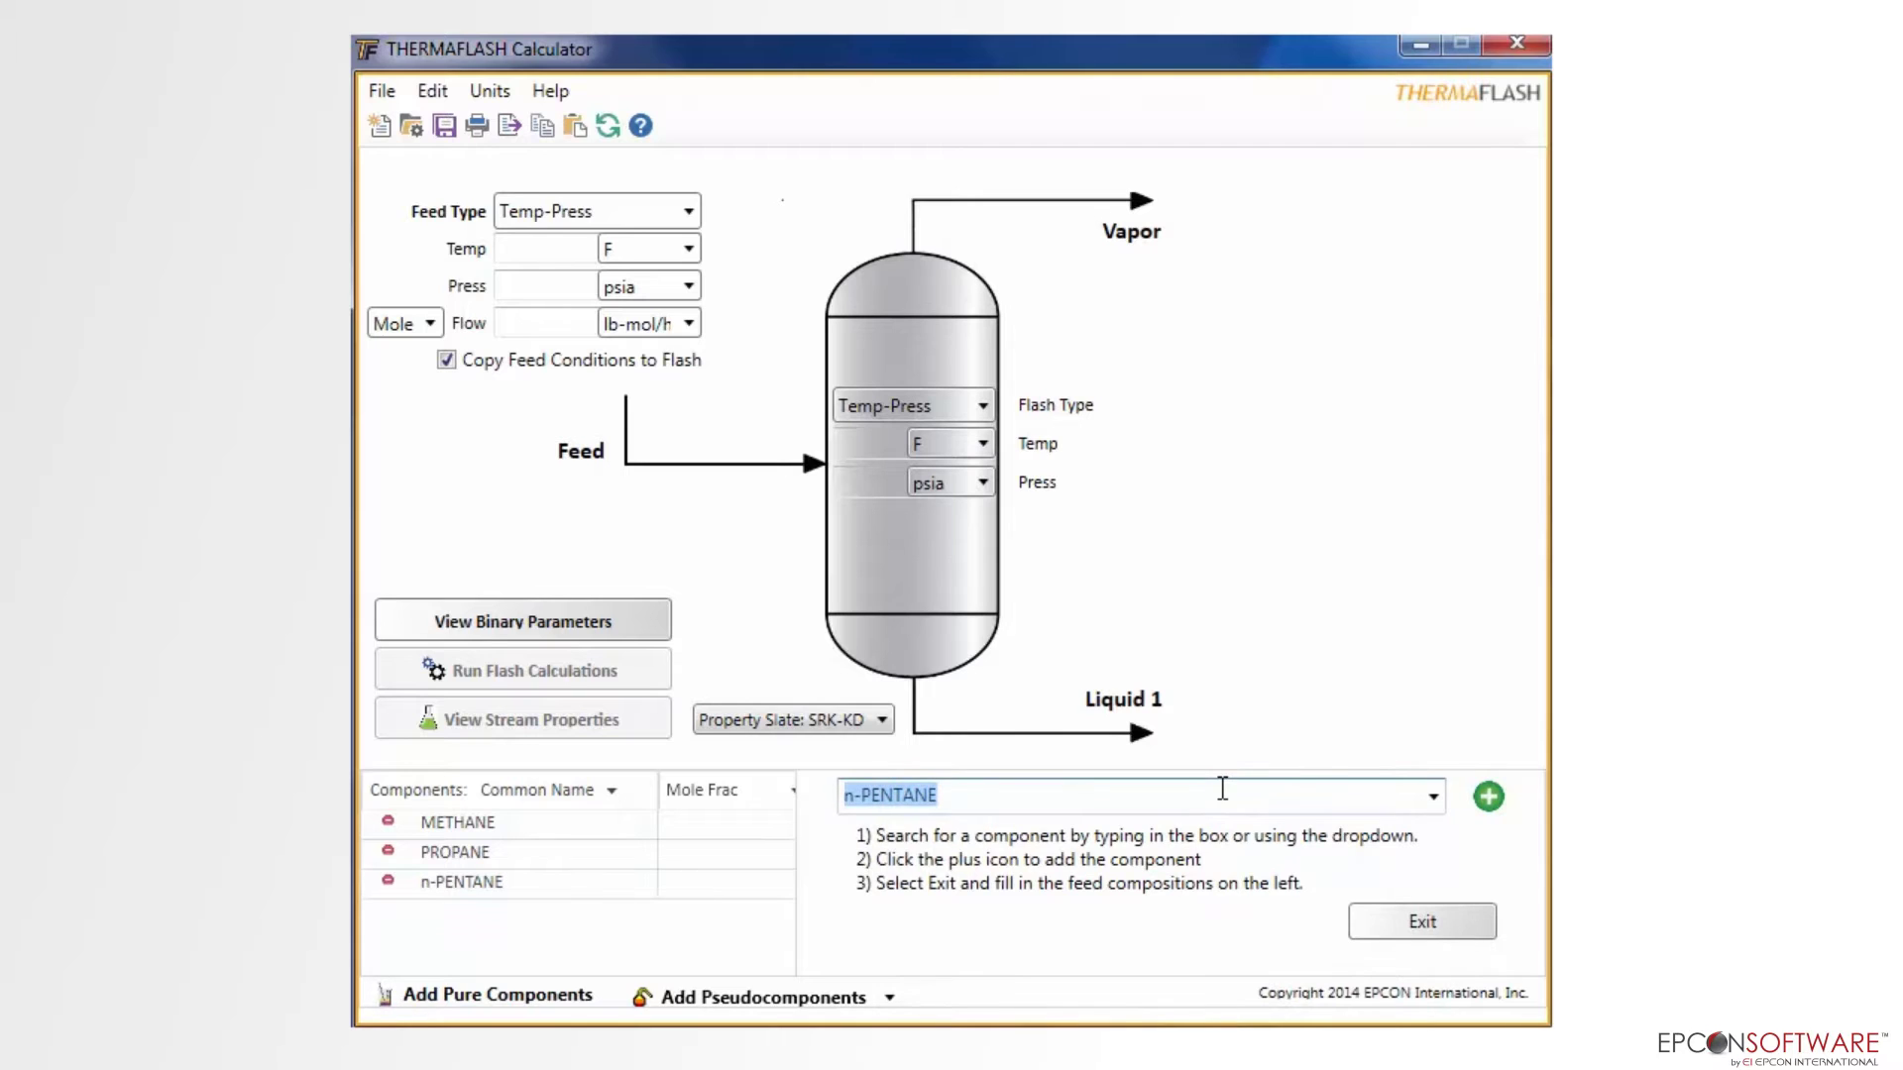
type("WATER")
key("Return")
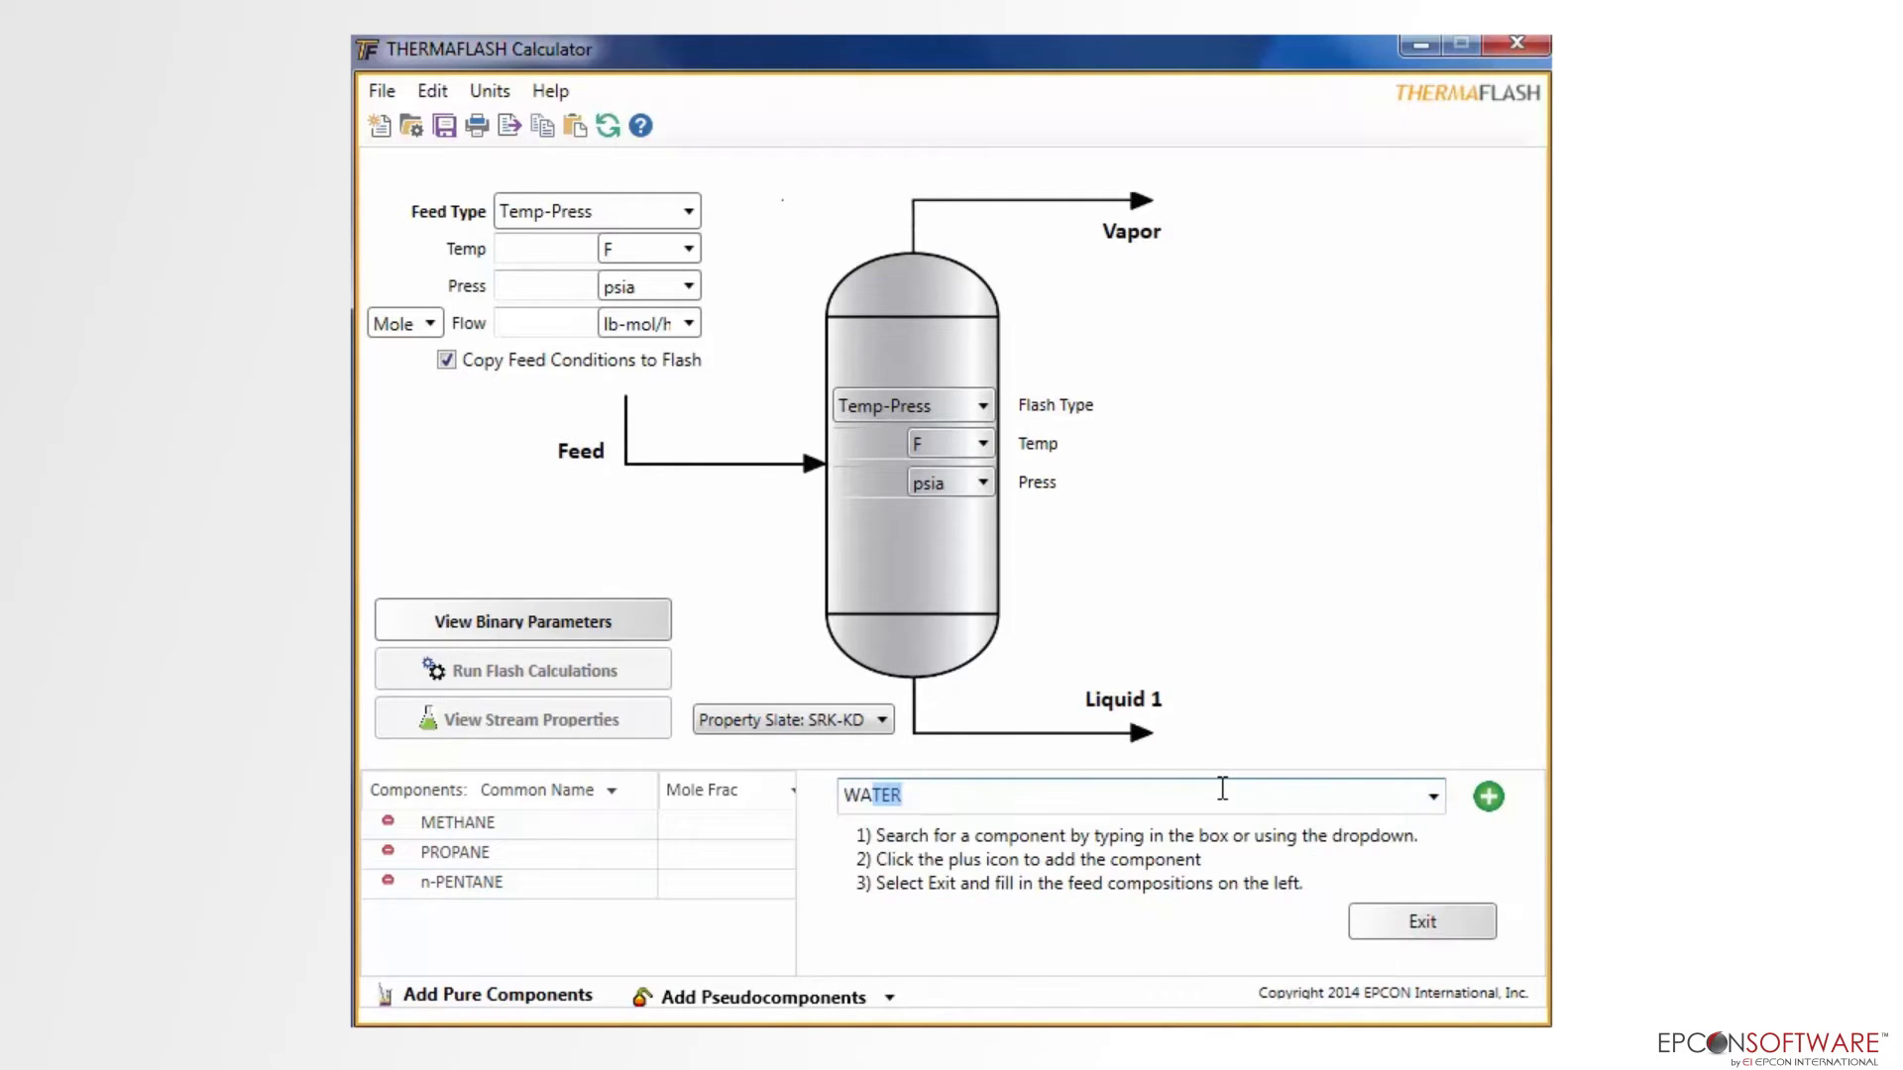
left_click(1487, 799)
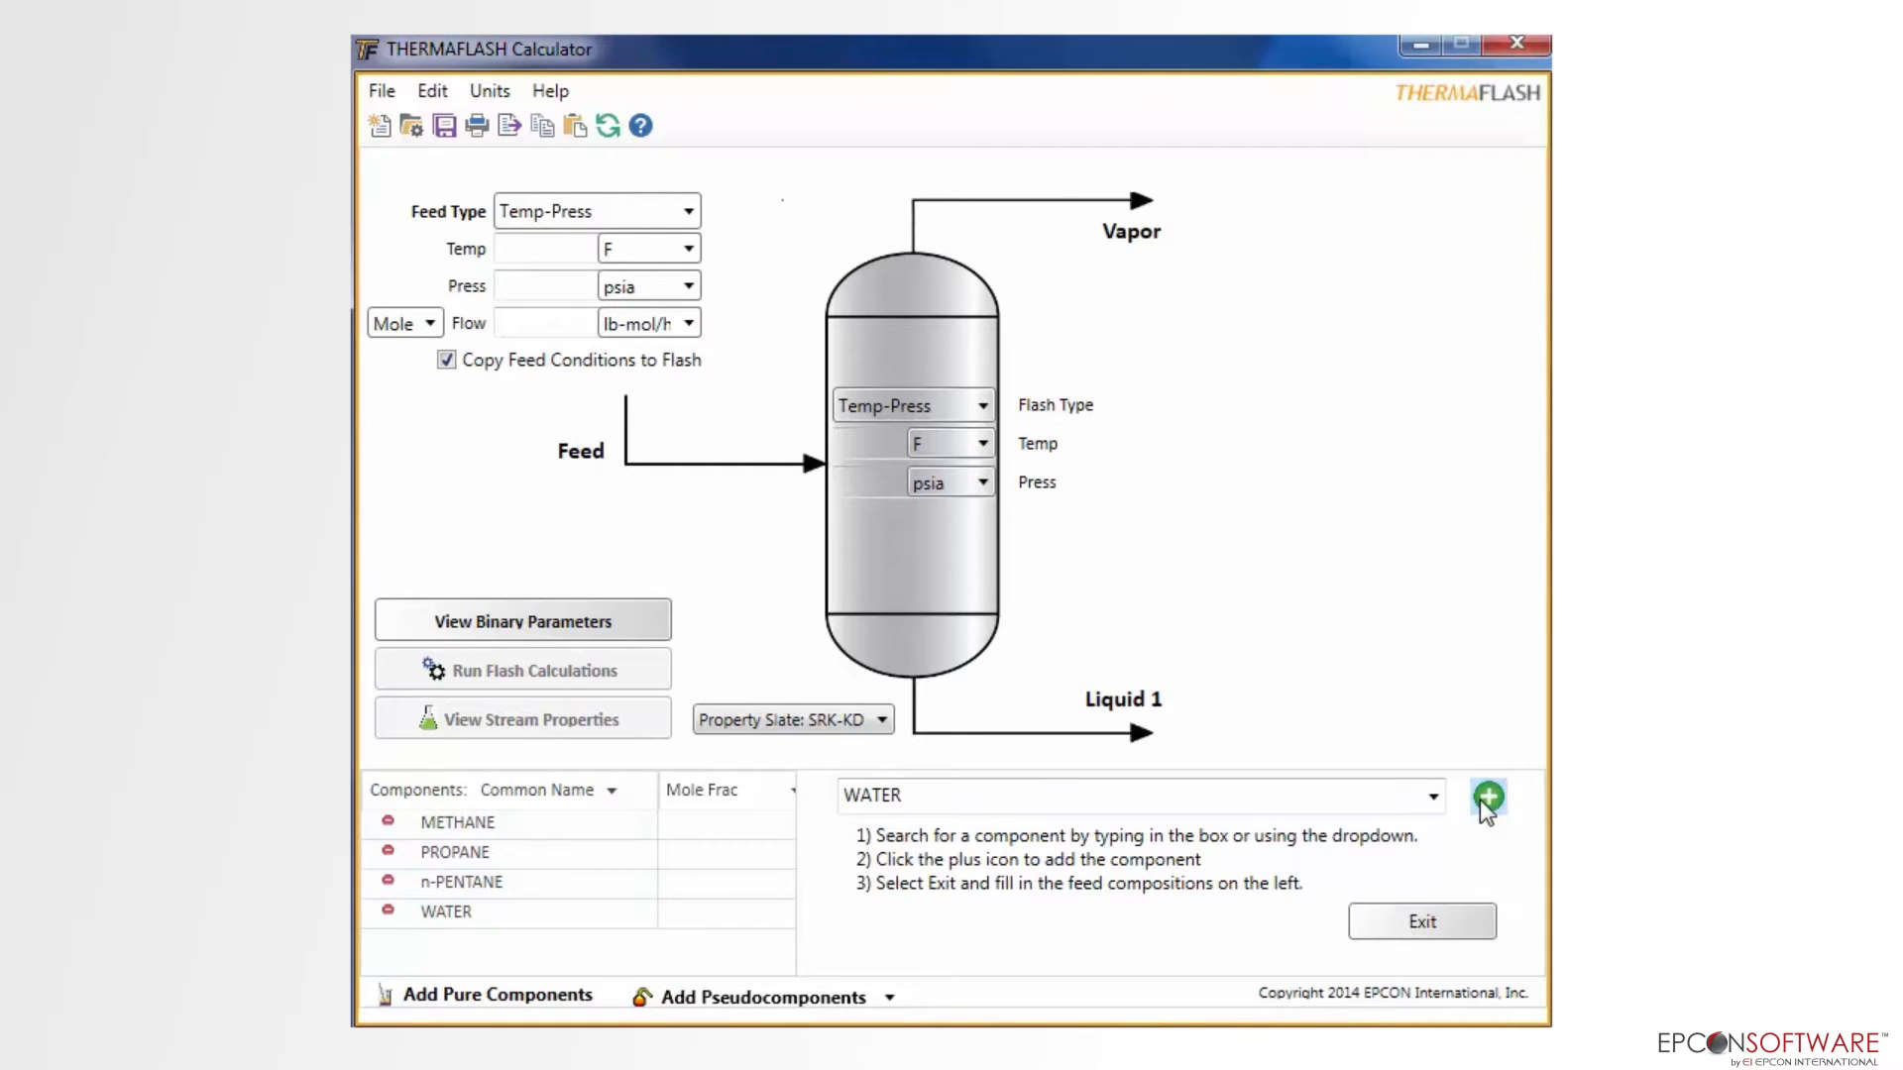
Step: Enter mole fractions 0.33 methane, 0.33 propane, 0.24 n-pentane and 0.10 water
left_click(1451, 922)
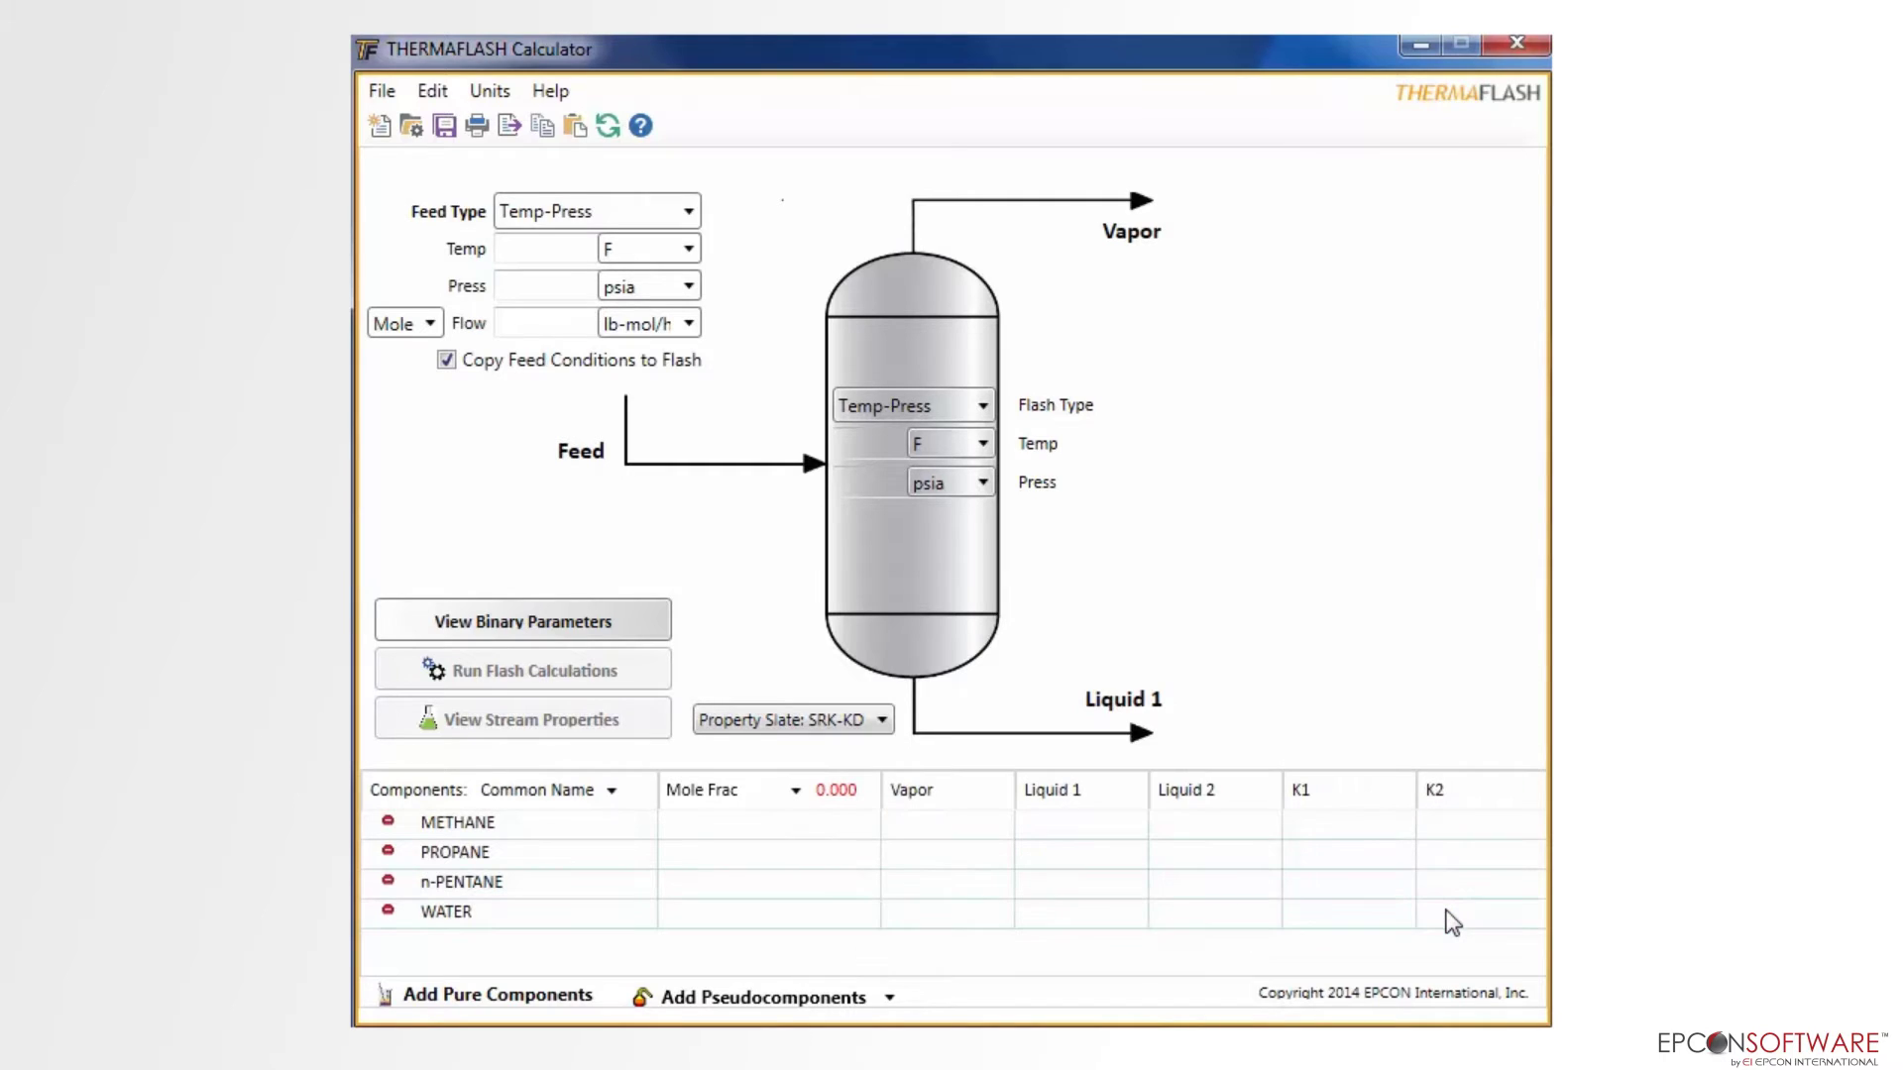
left_click(859, 839)
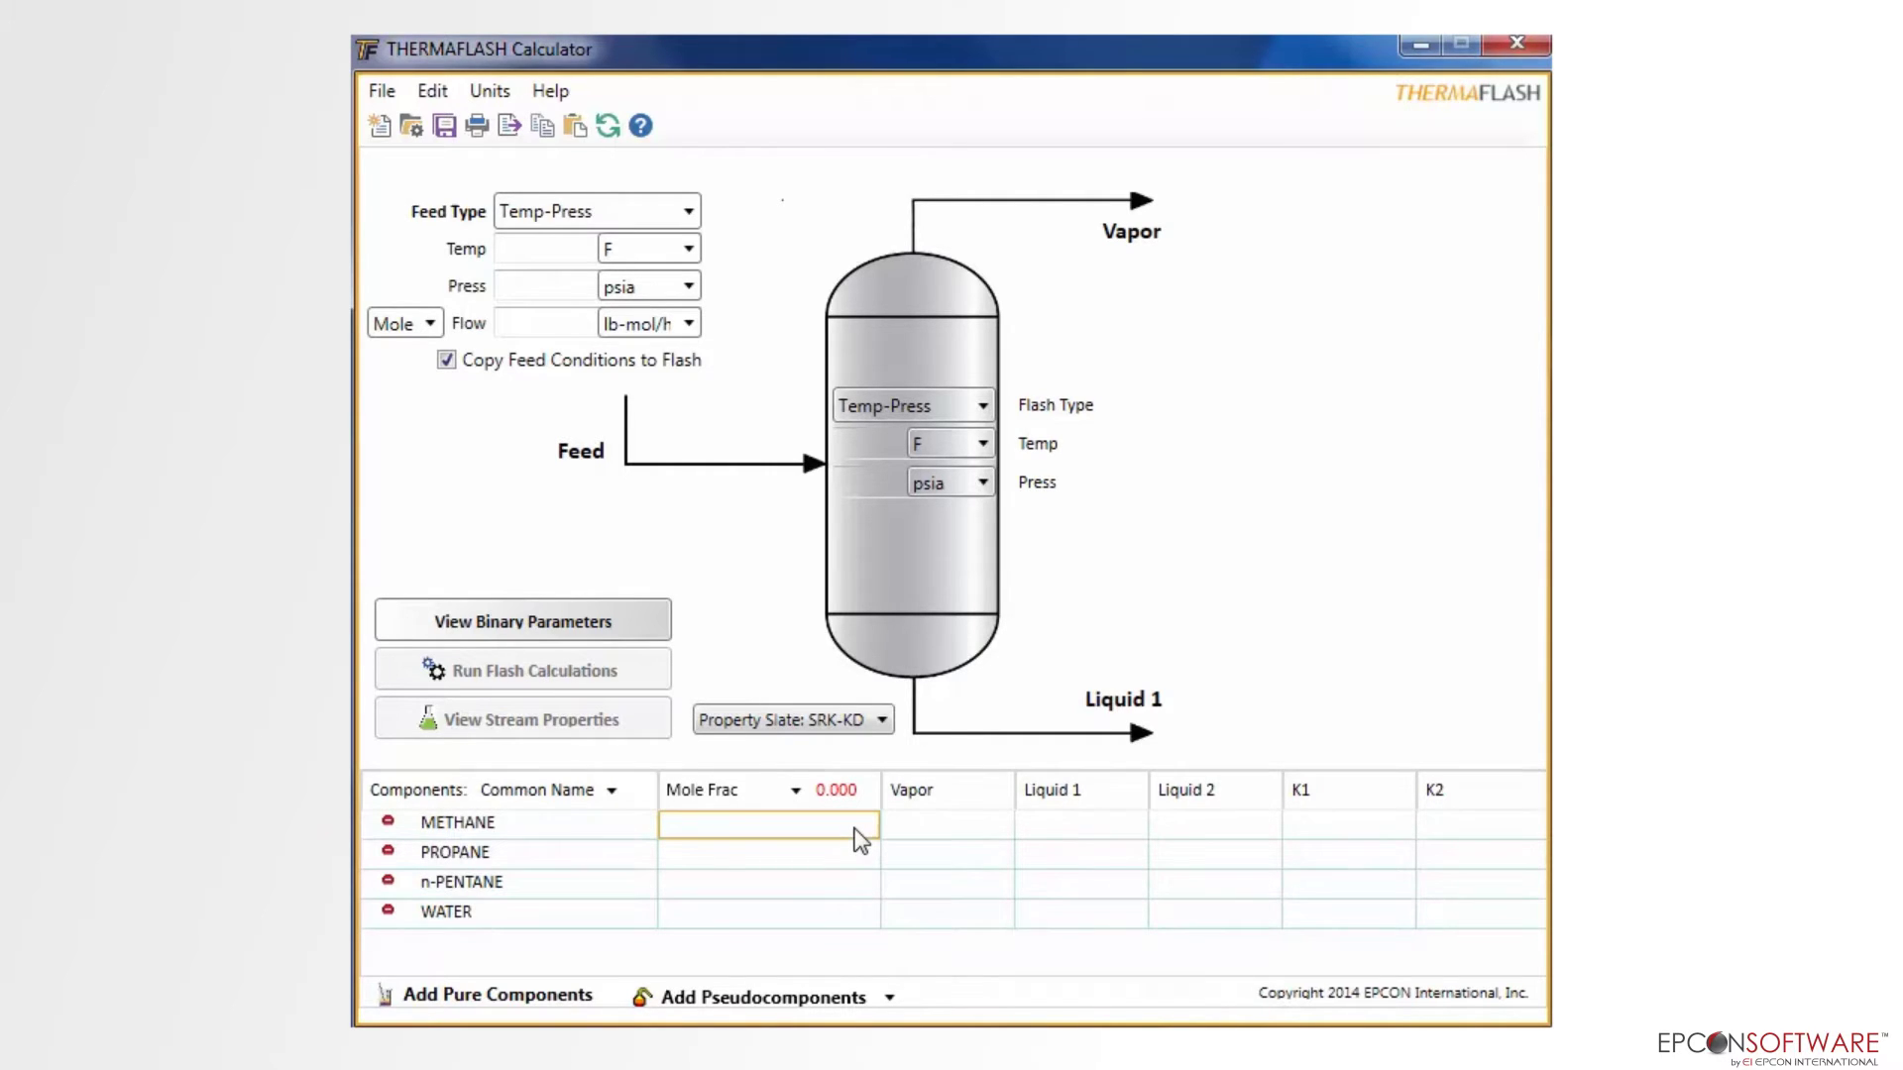
type("0.33")
key("Return")
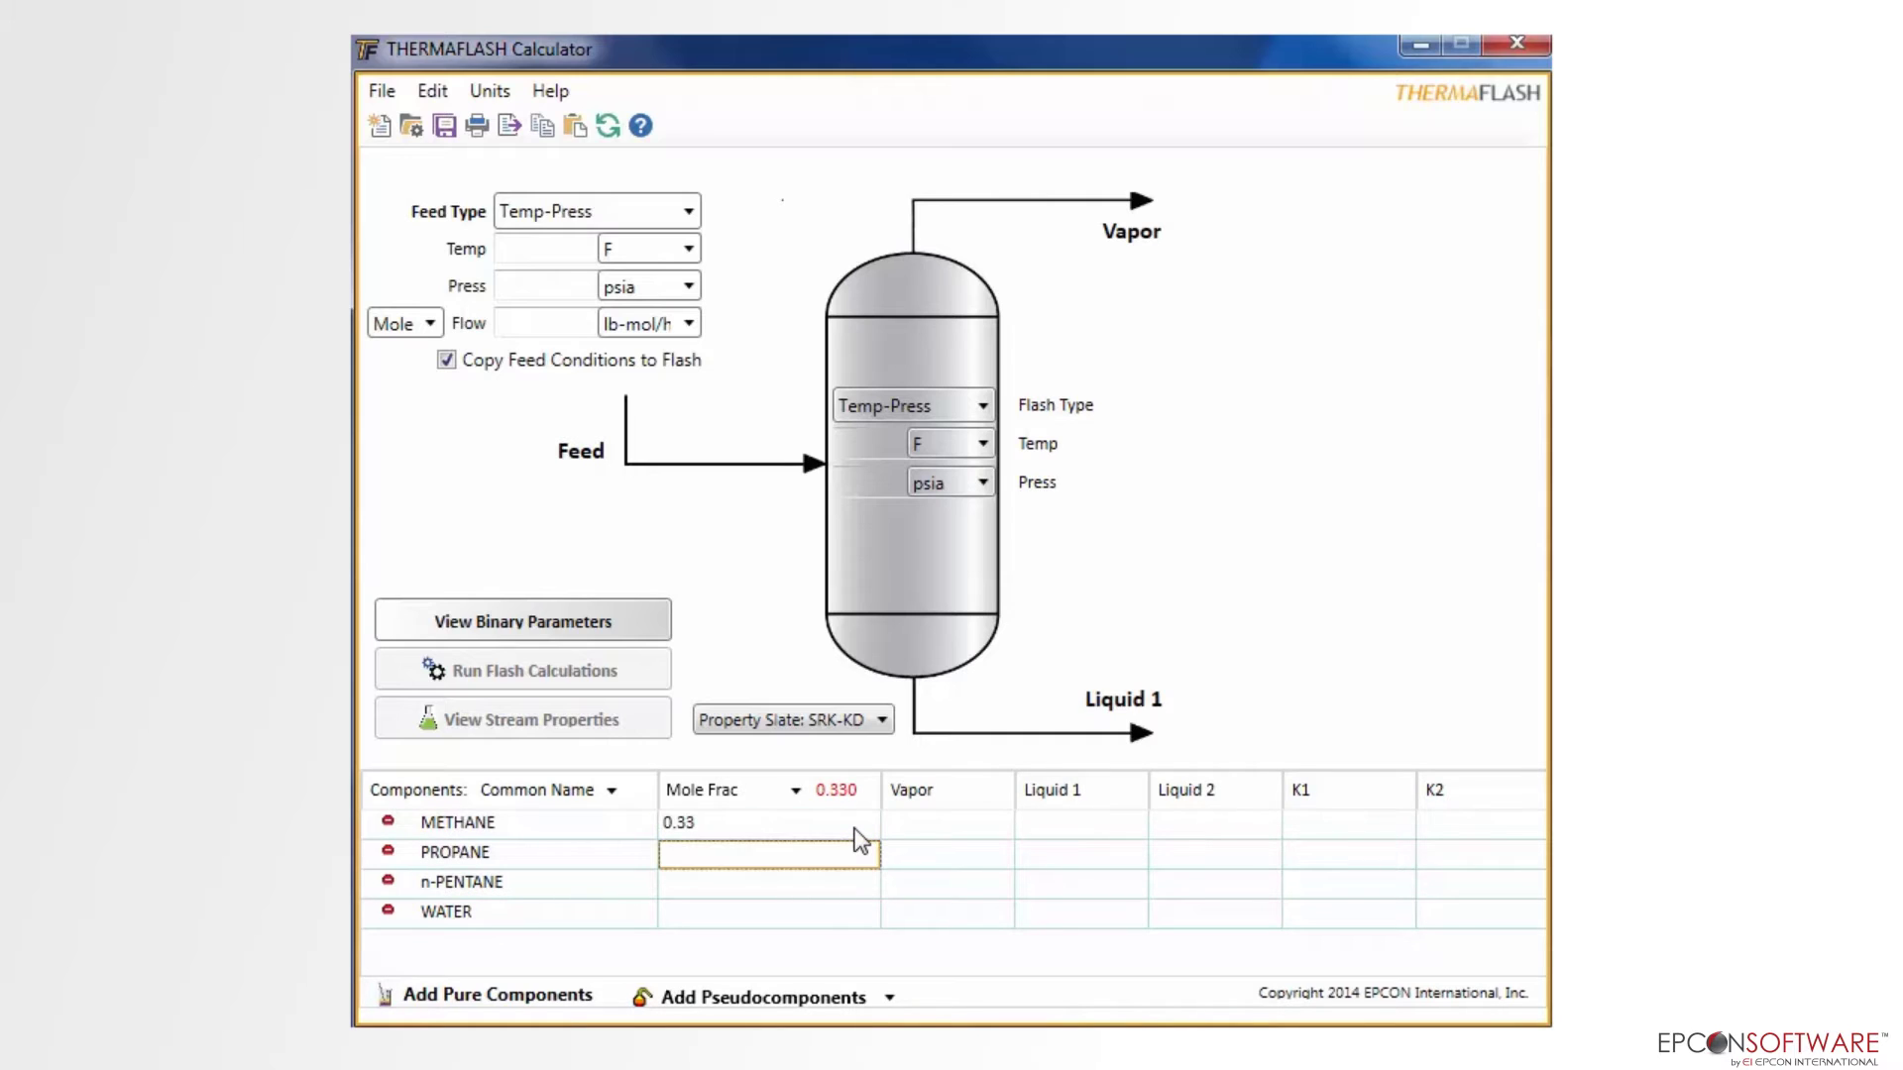
type("0.33")
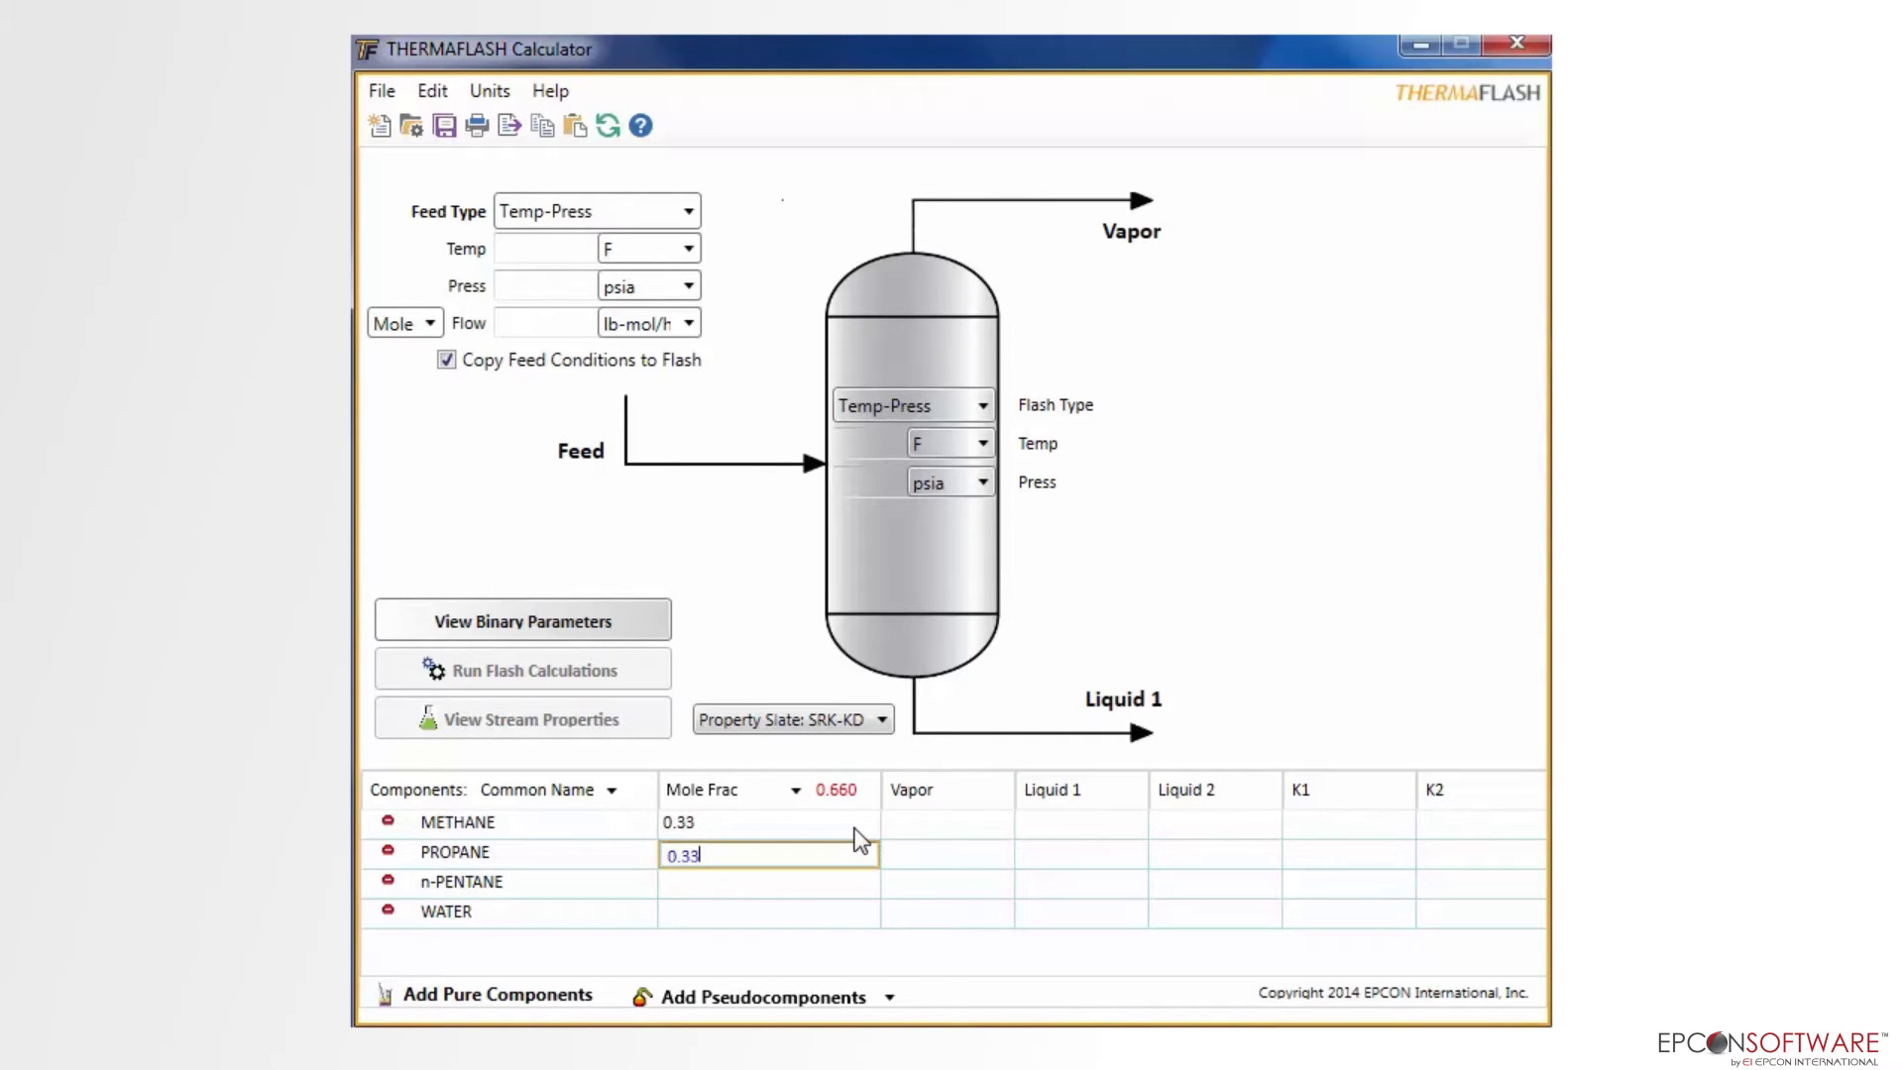
key("Return")
type("0.24")
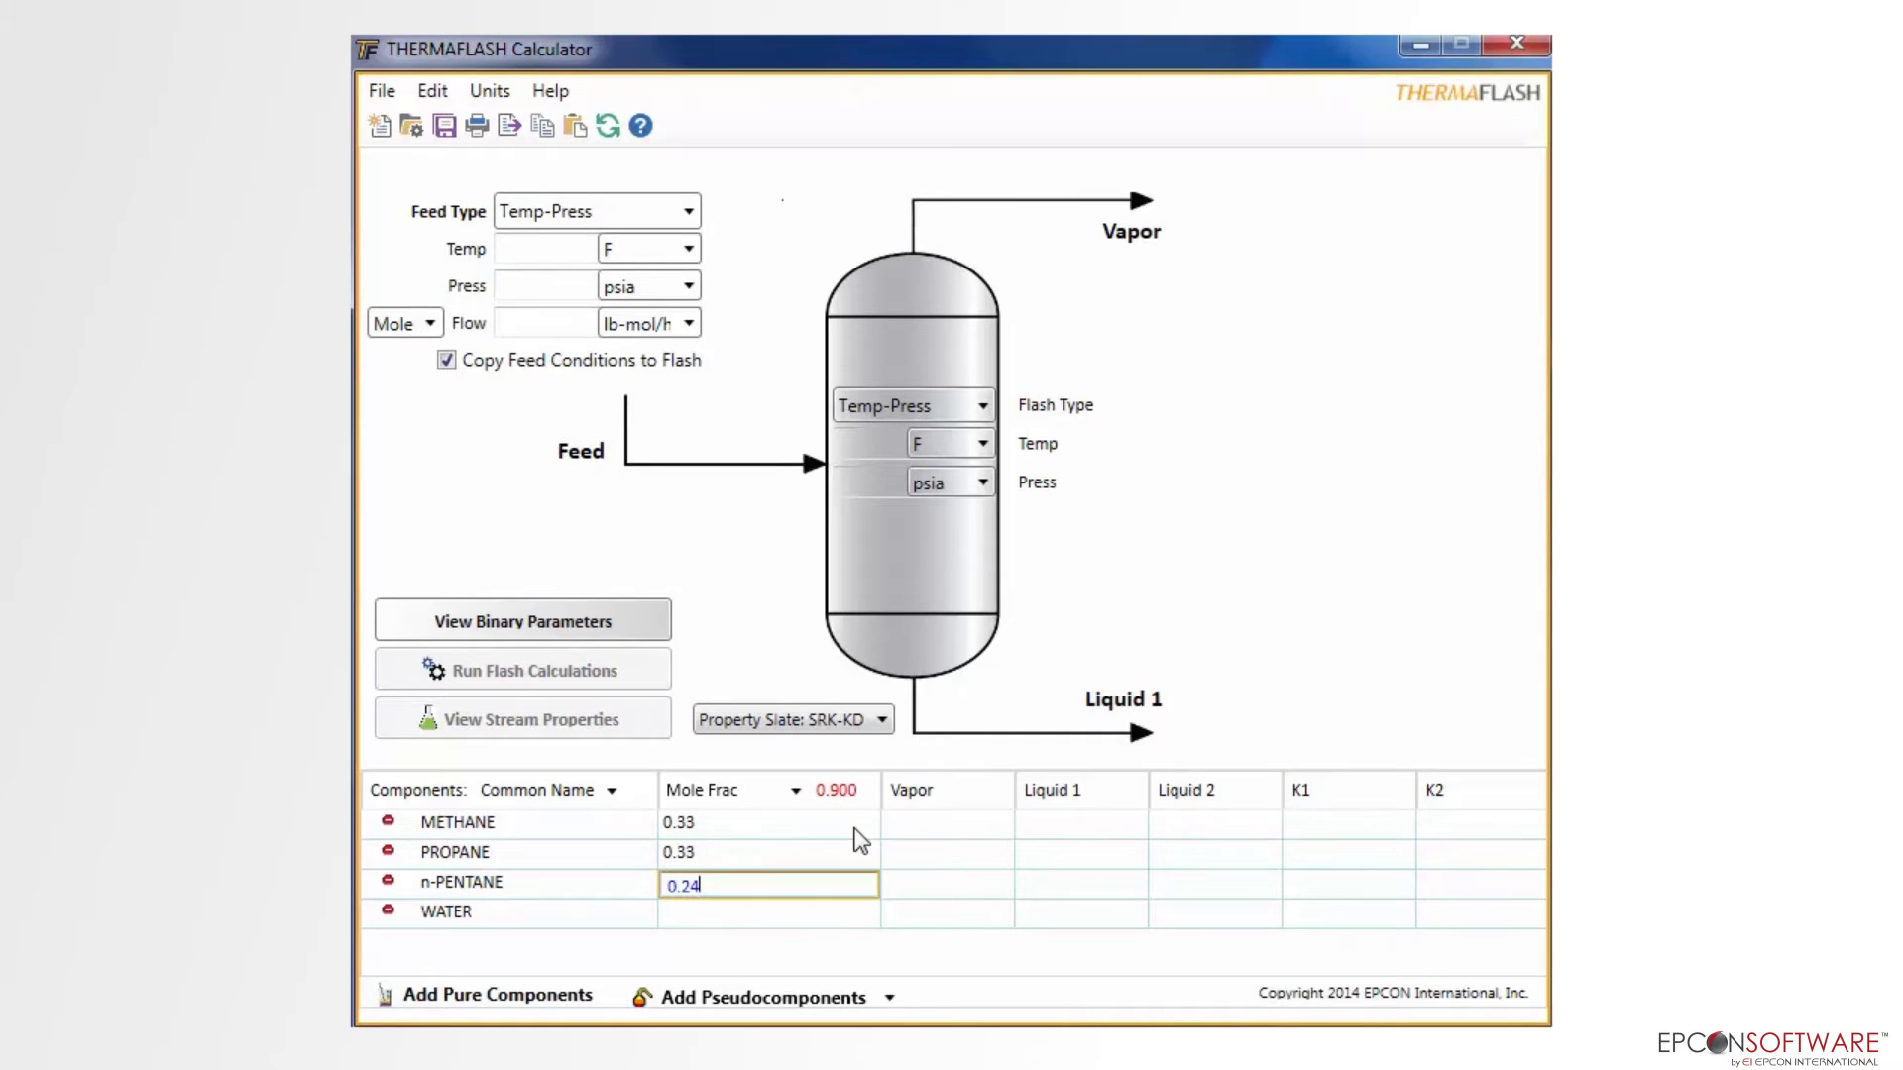
key("Return")
type("0.10")
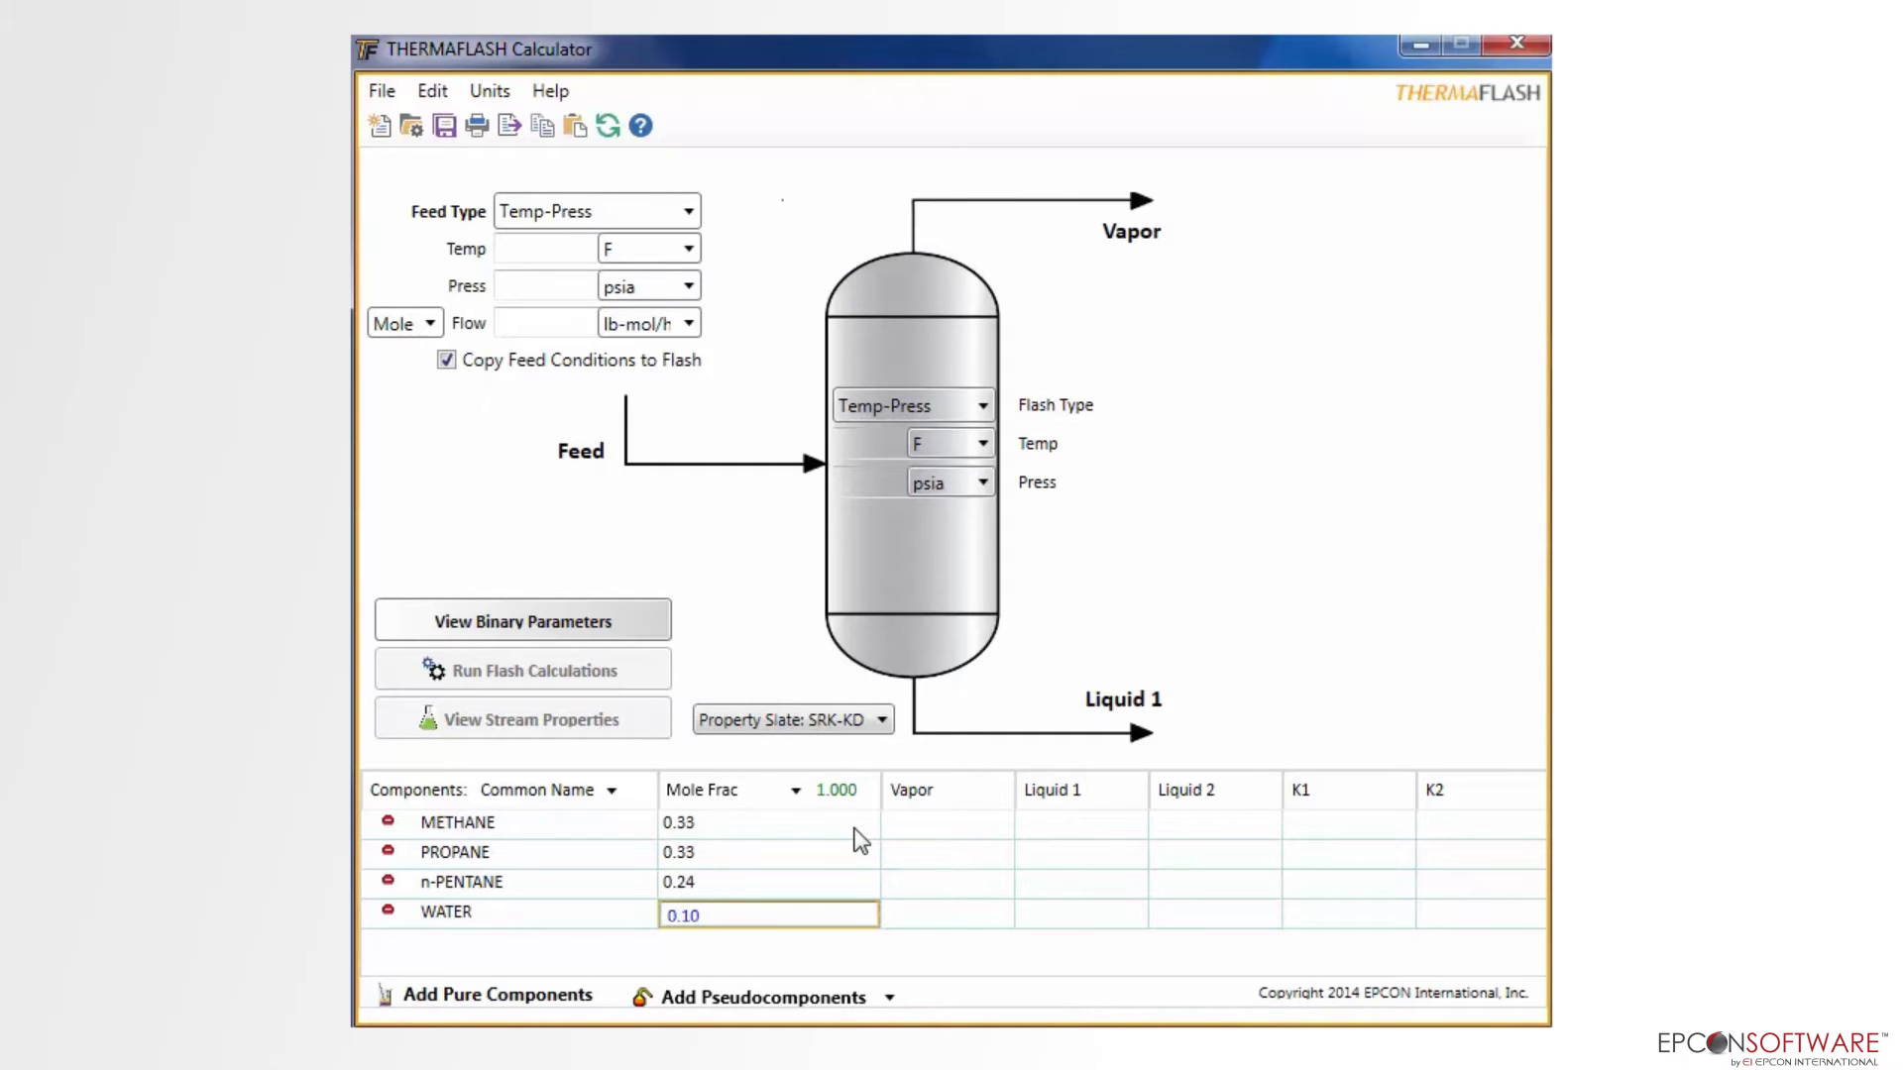
key("Return")
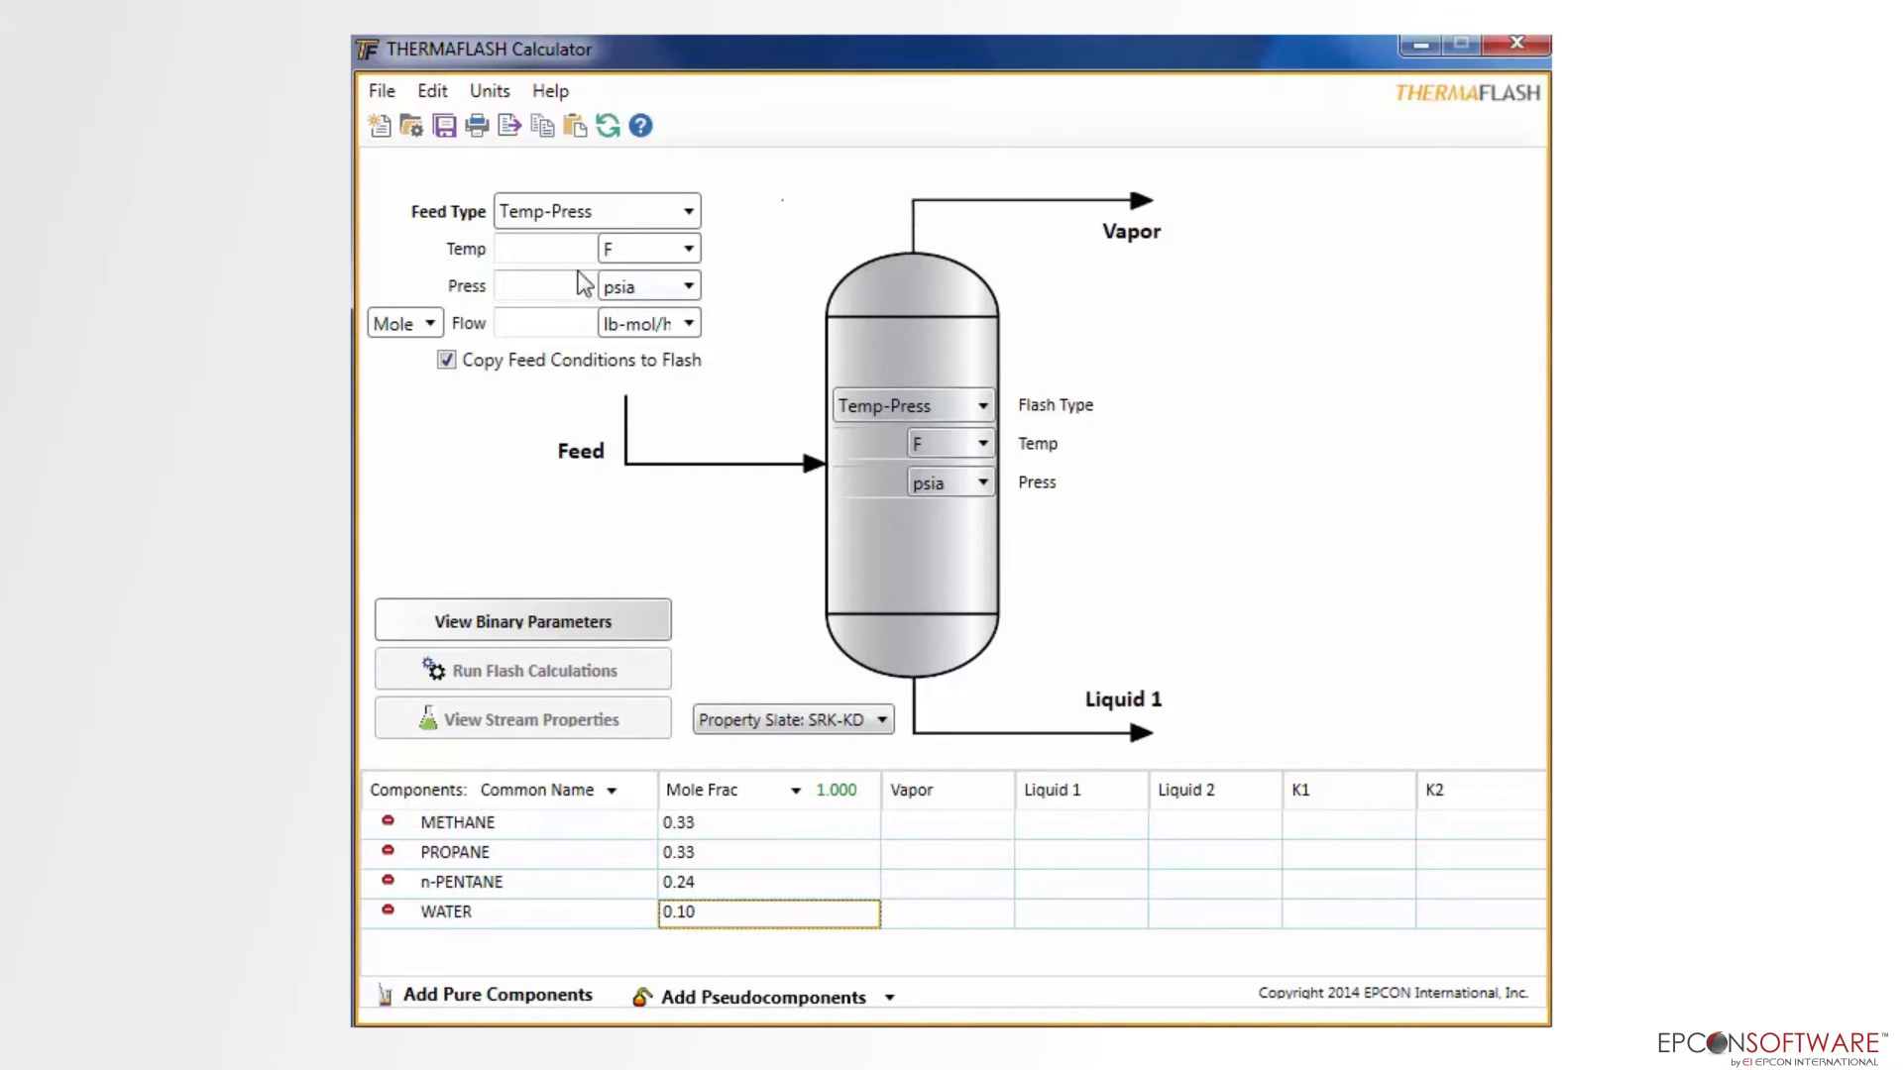
Step: Set the feed to 100 F, 100 psia and a flow of 225 lb-mol/h
left_click(527, 250)
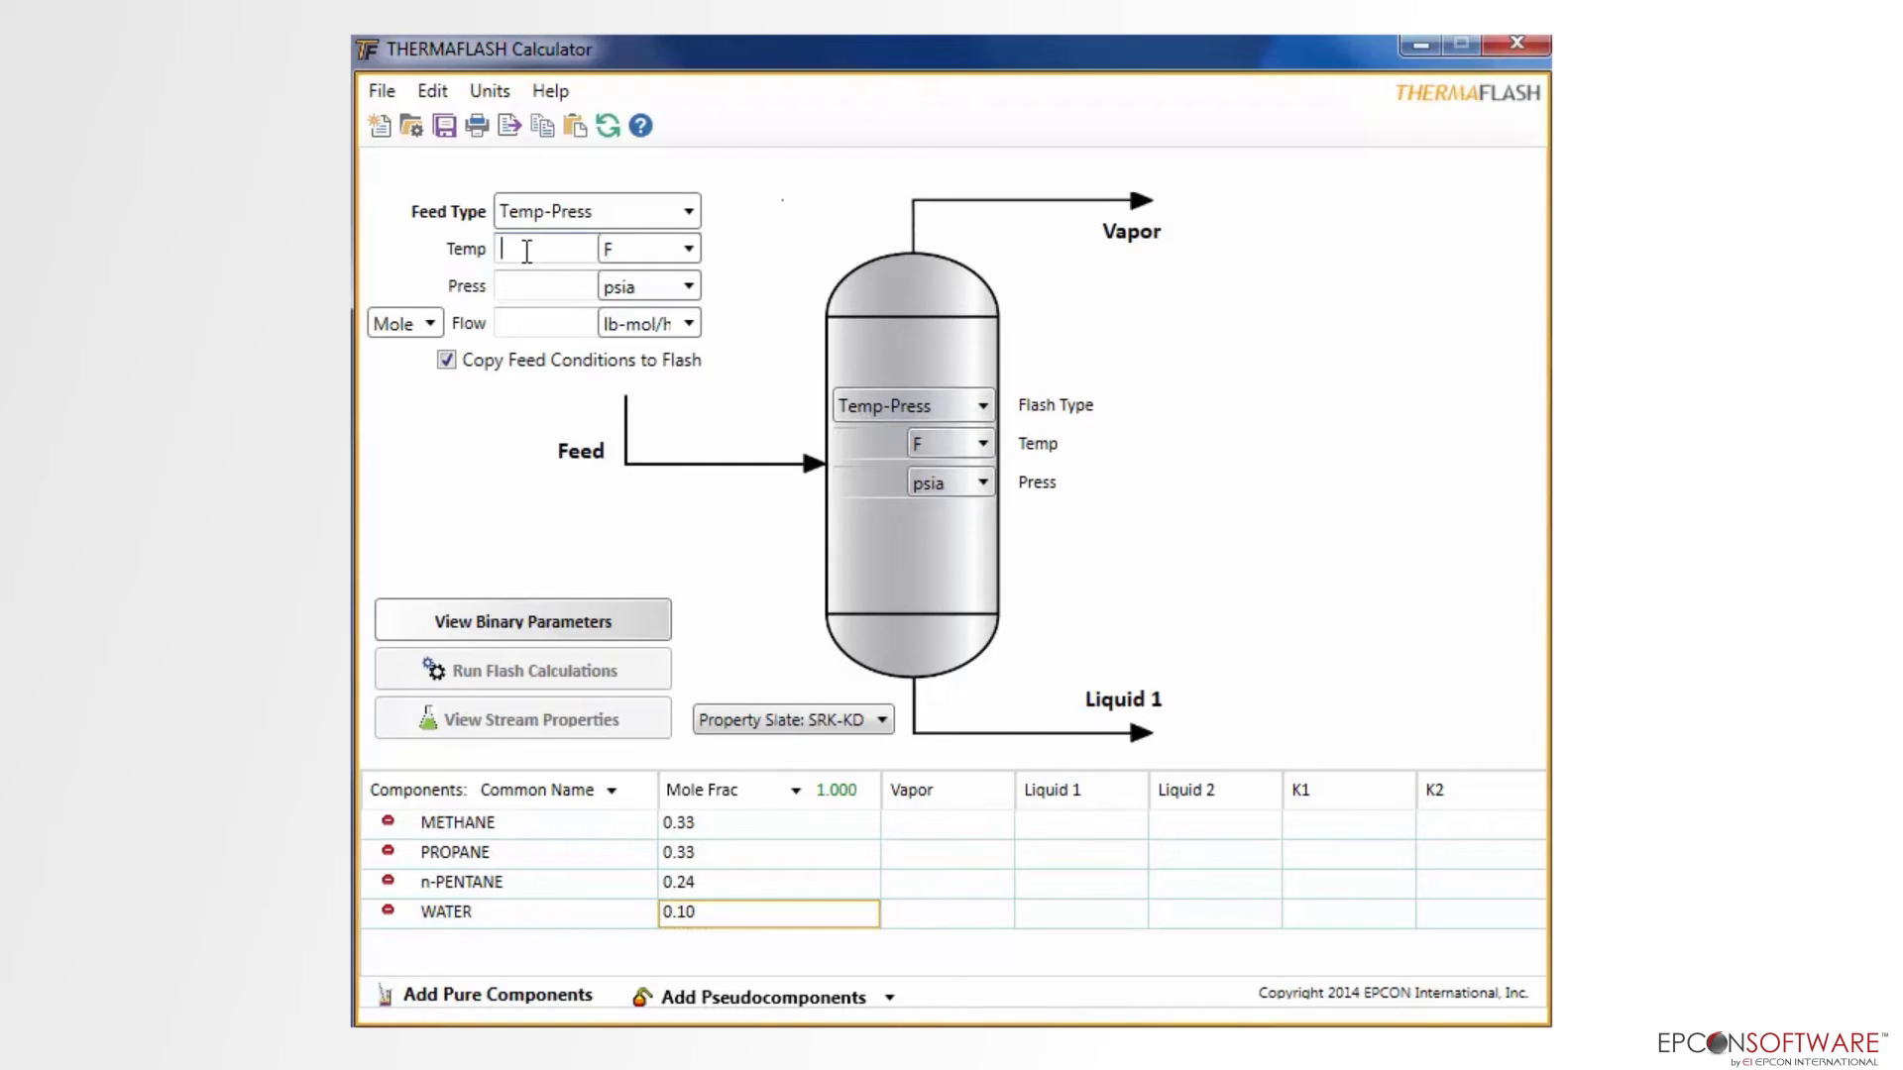
type("100")
left_click(510, 285)
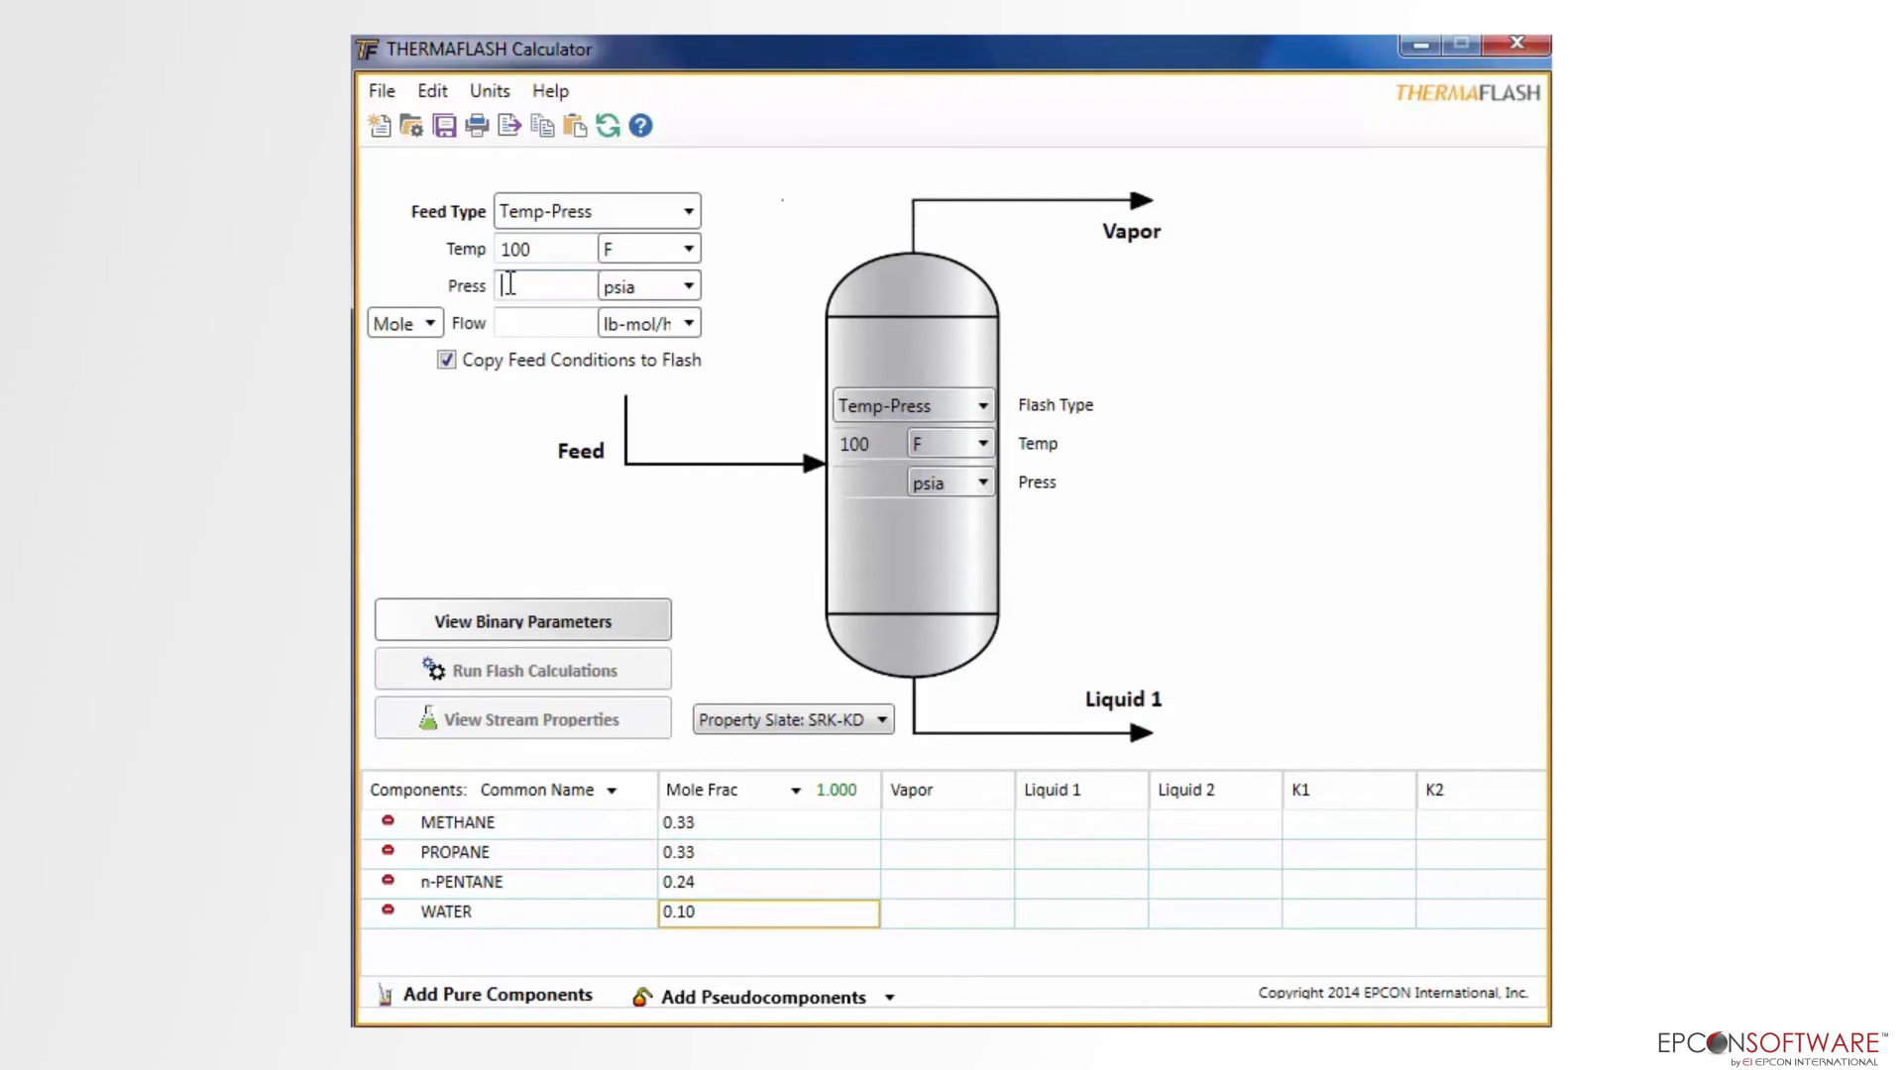
type("100")
left_click(505, 319)
type("225")
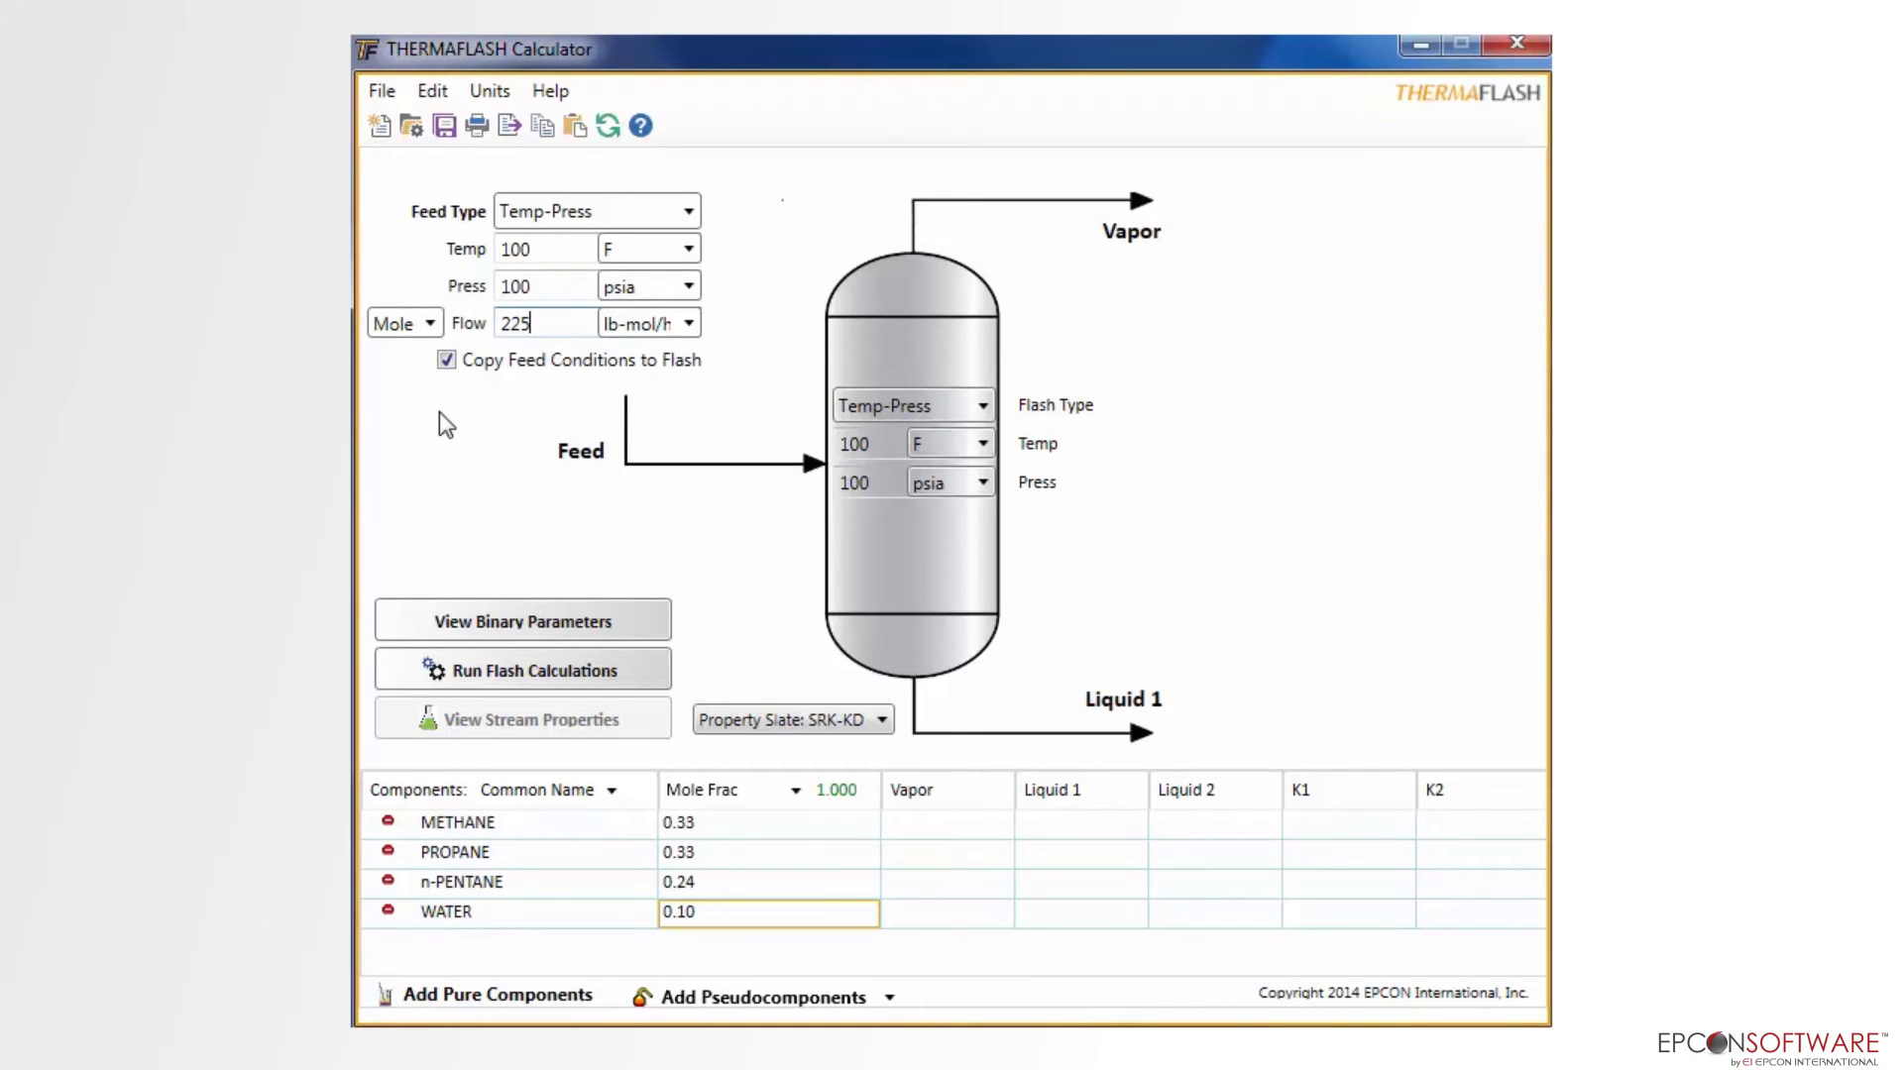
left_click(447, 361)
Step: Keep Temp-Press as feed type and SRK-KD as property slate, then run the flash
left_click(564, 220)
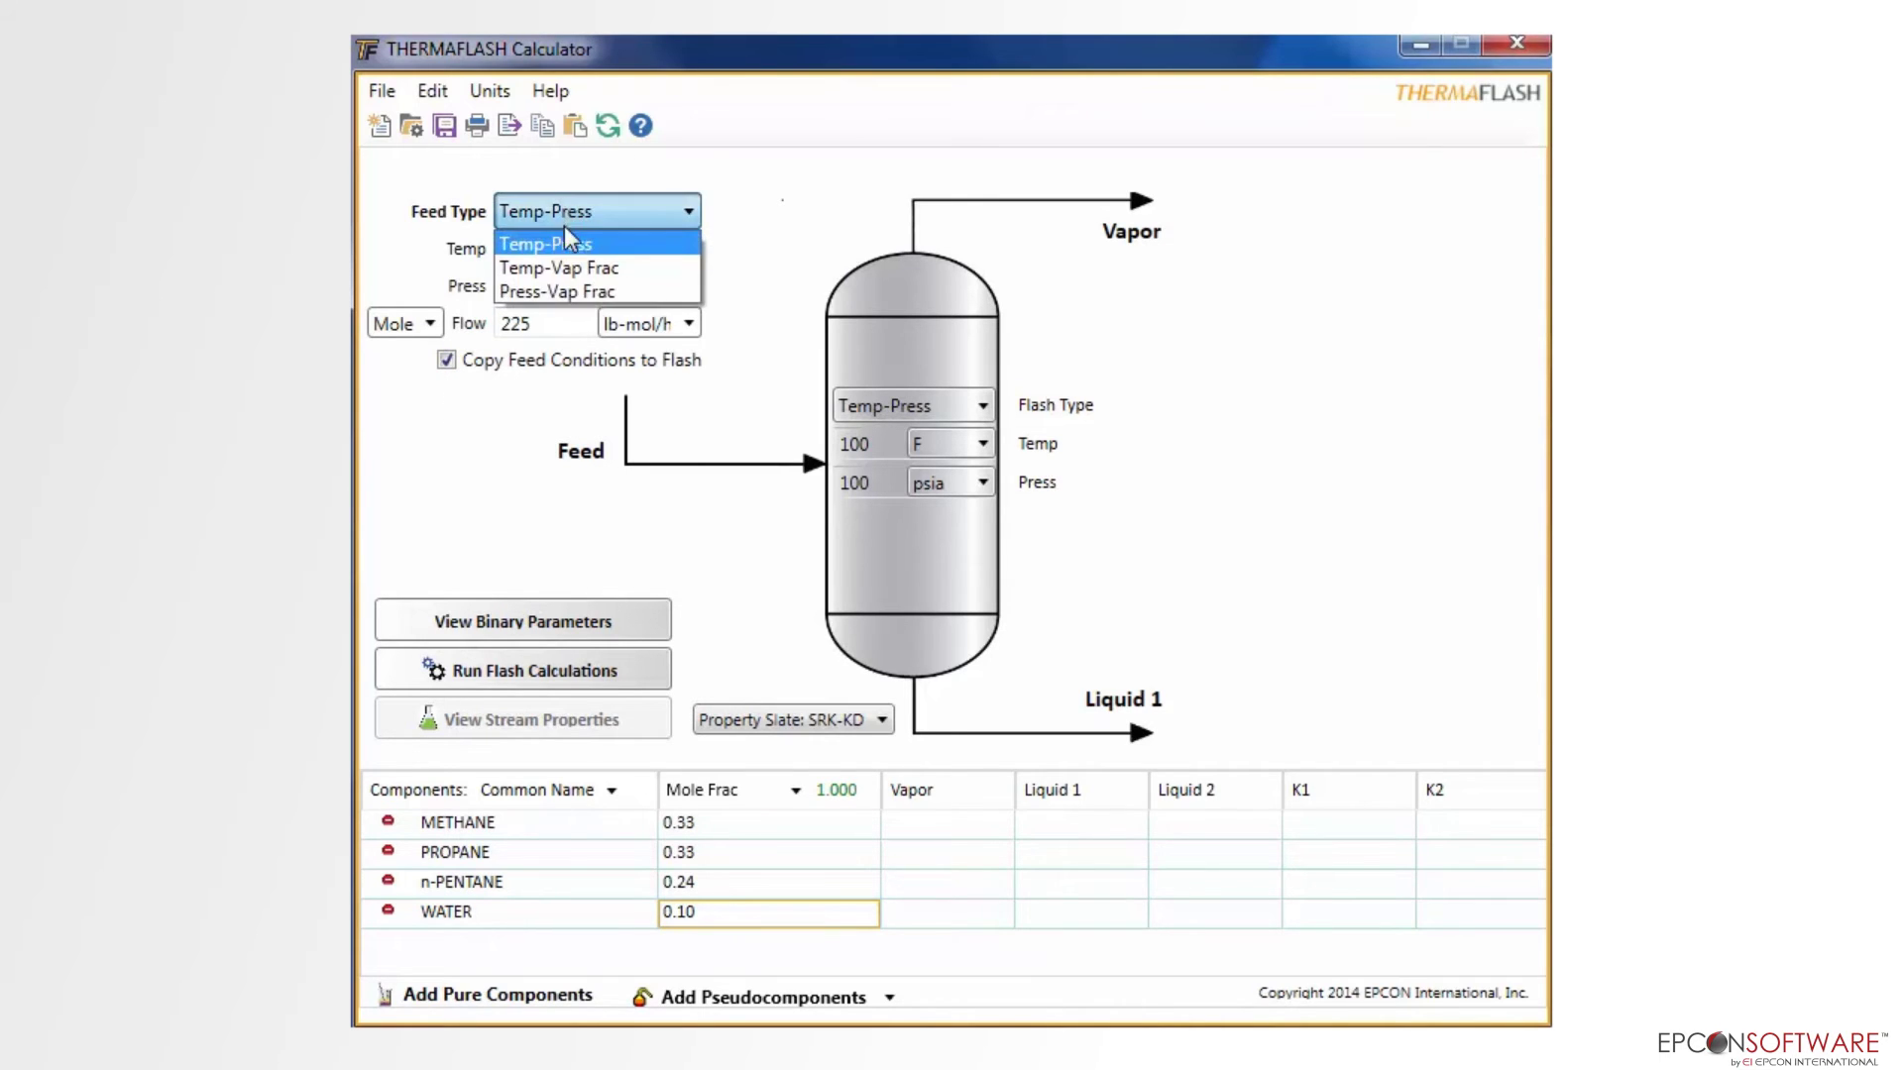
left_click(563, 242)
left_click(763, 720)
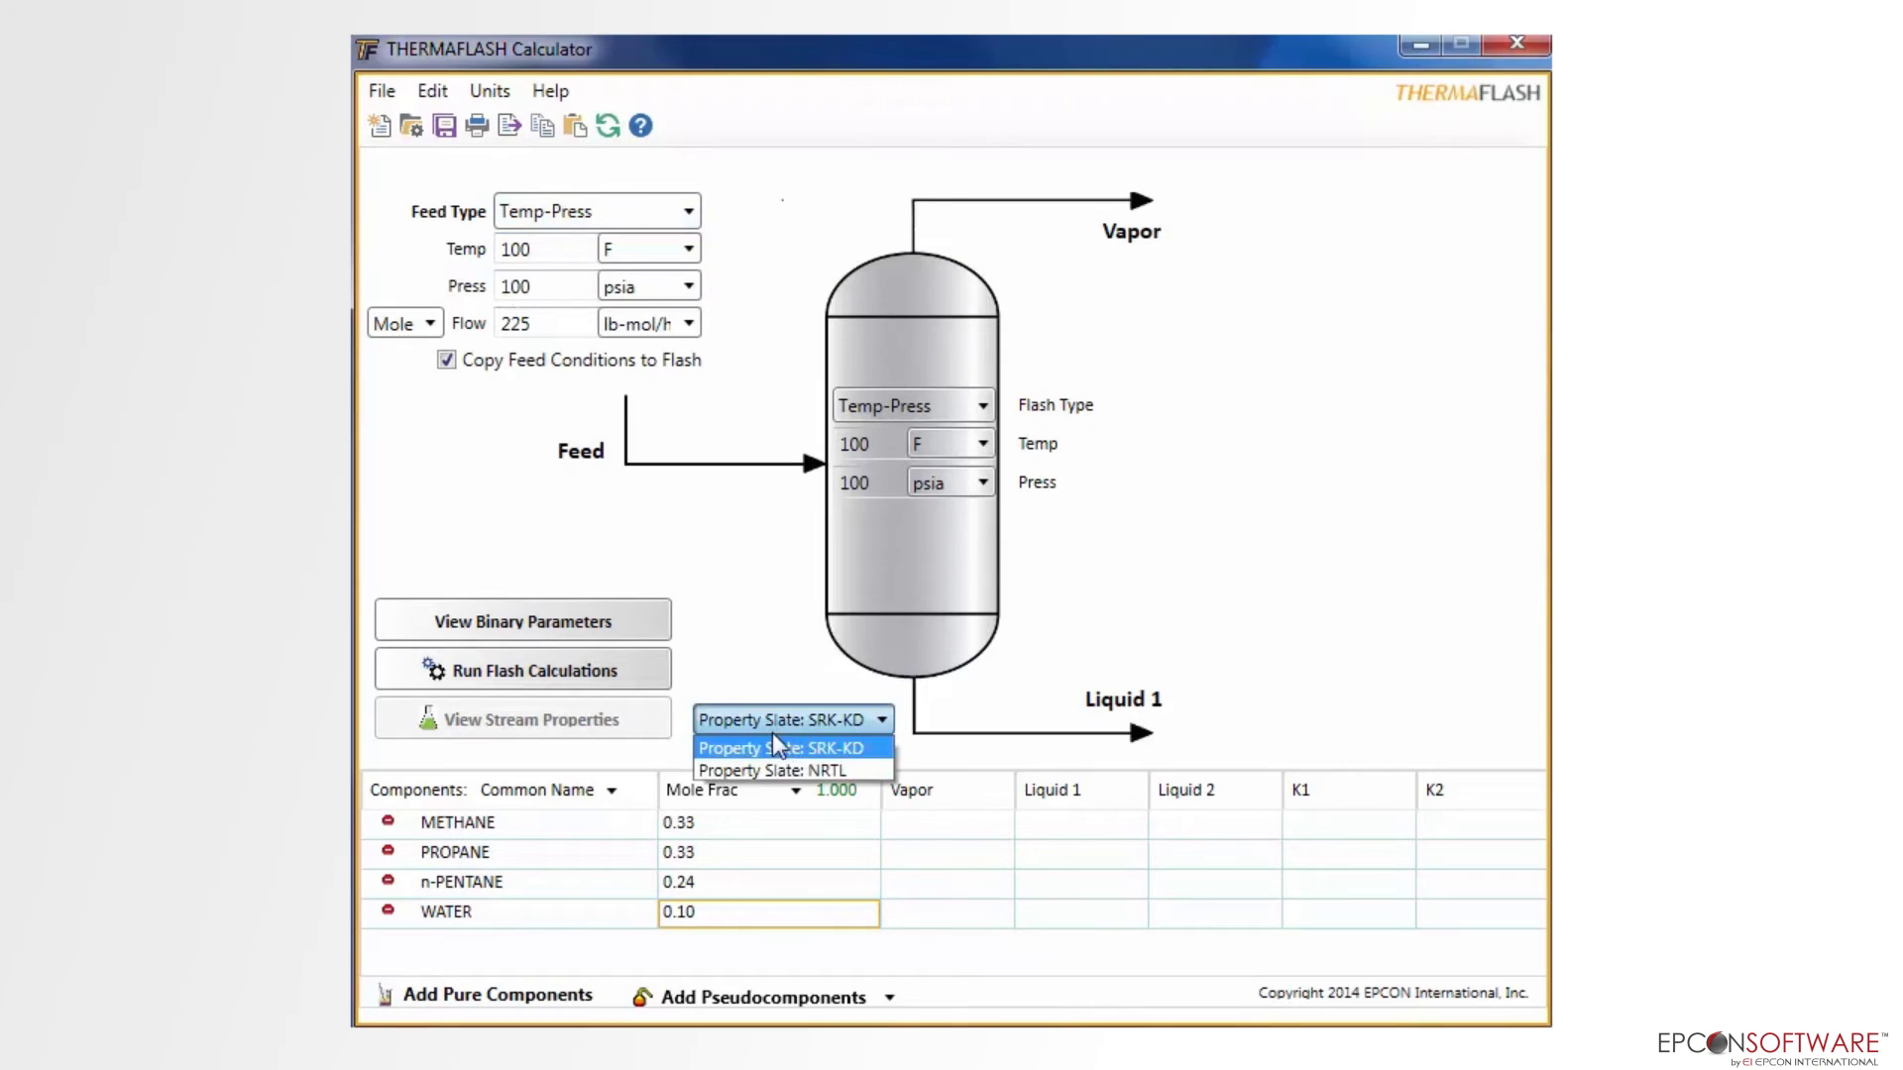
left_click(779, 749)
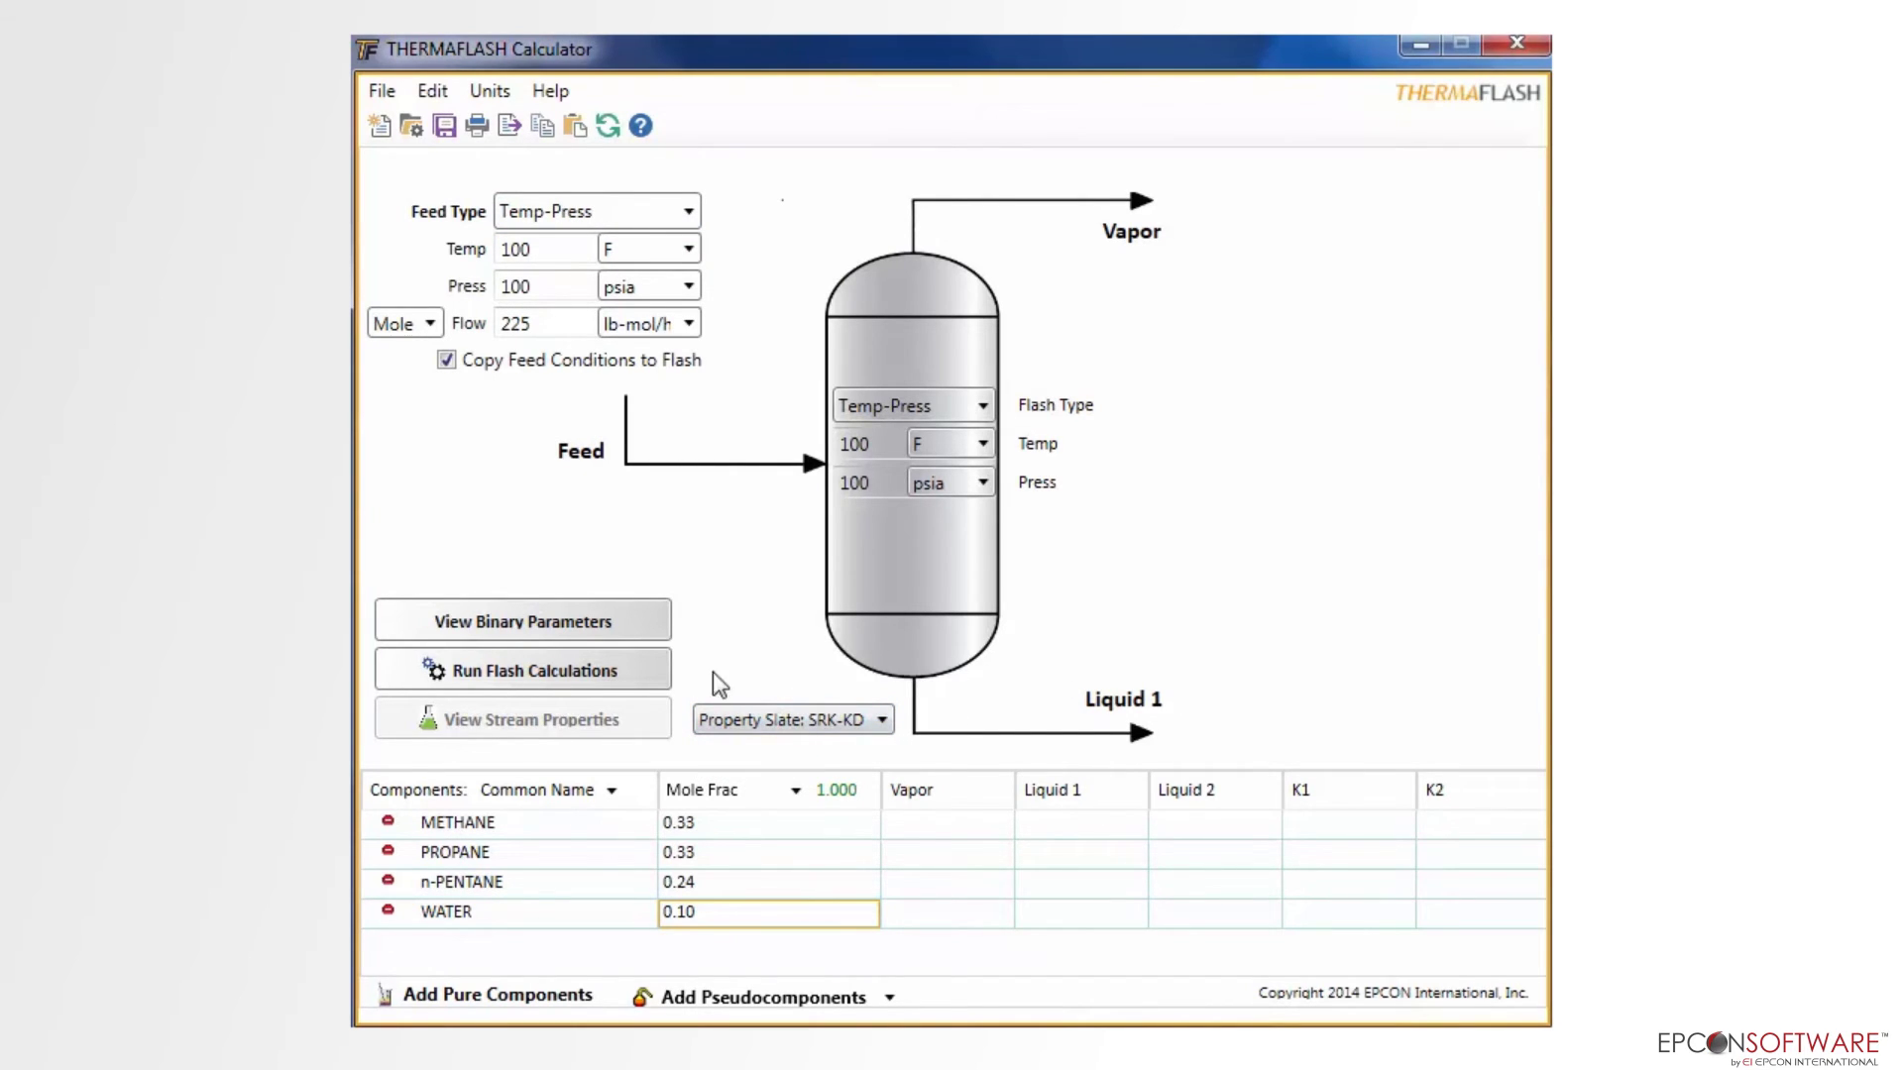
left_click(616, 664)
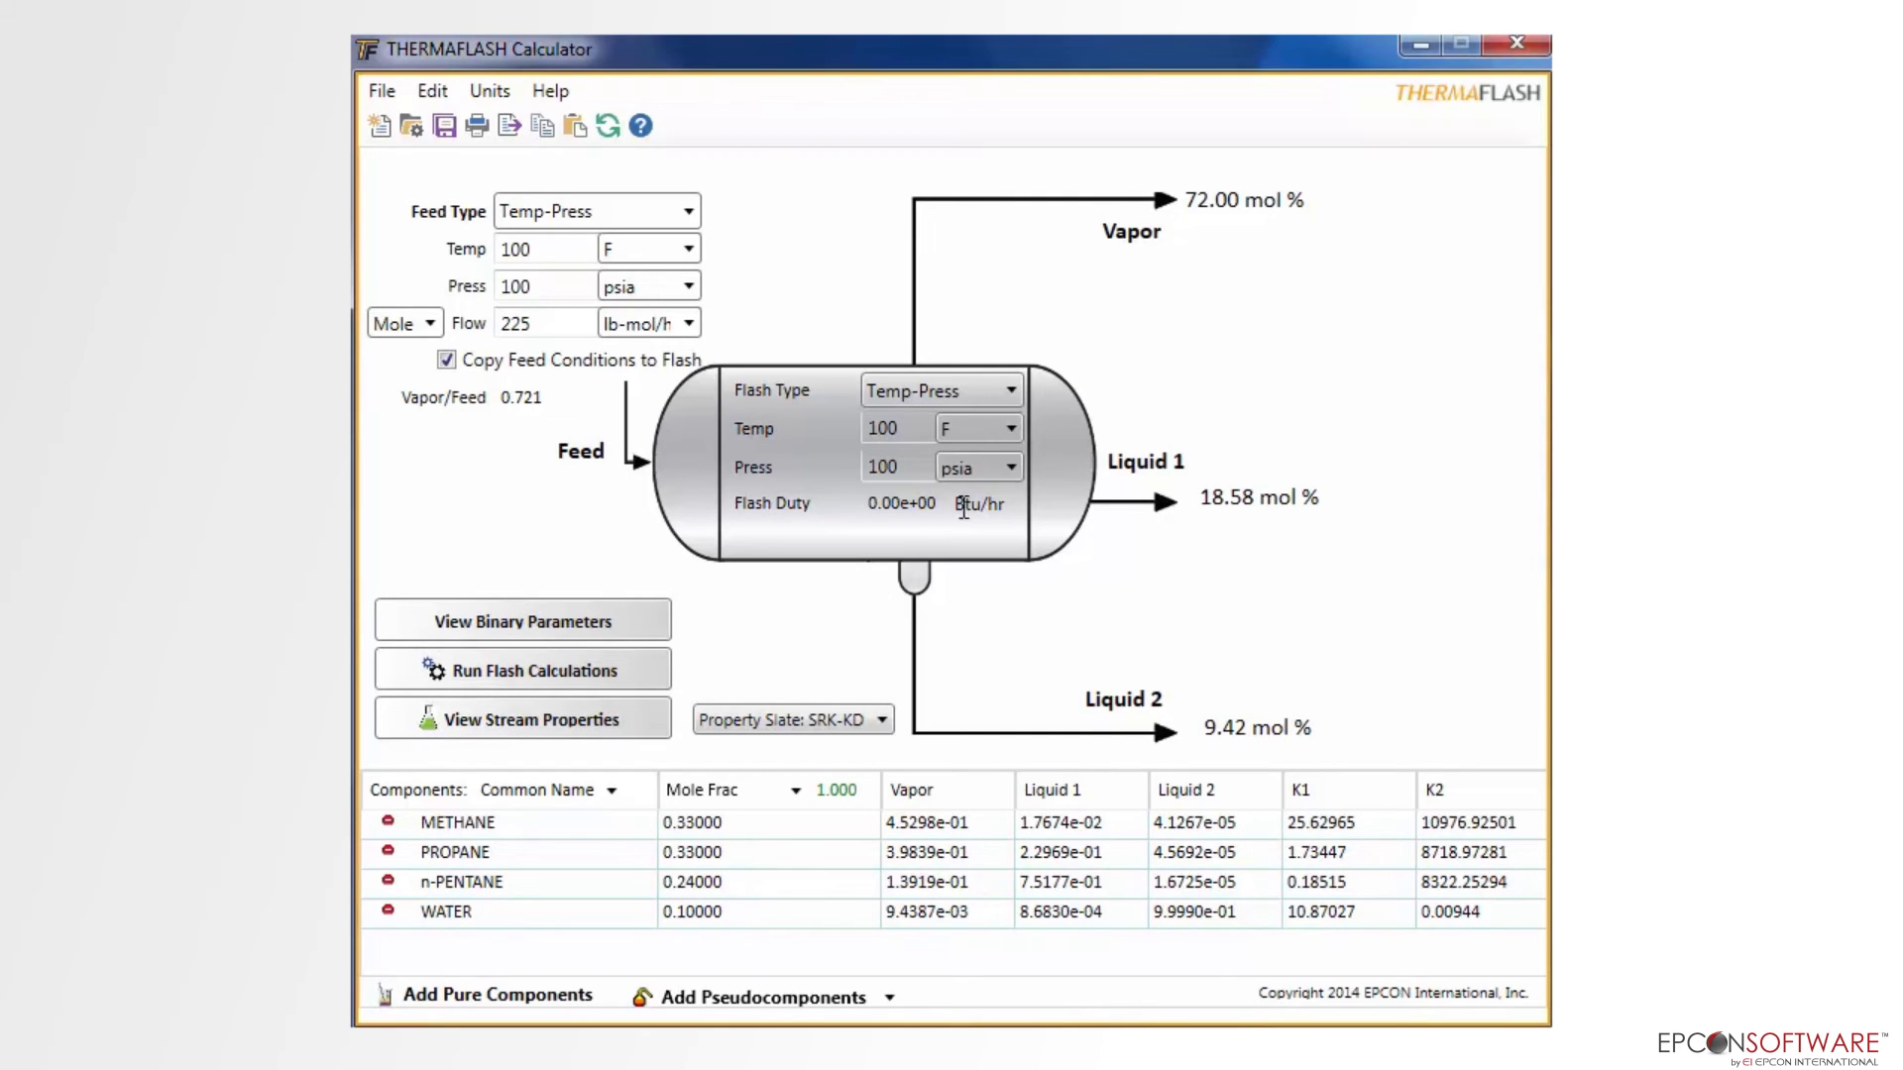
Step: Display the property boxes for the Vapor, Liquid 1 and Liquid 2 streams
mouse_move(1123, 246)
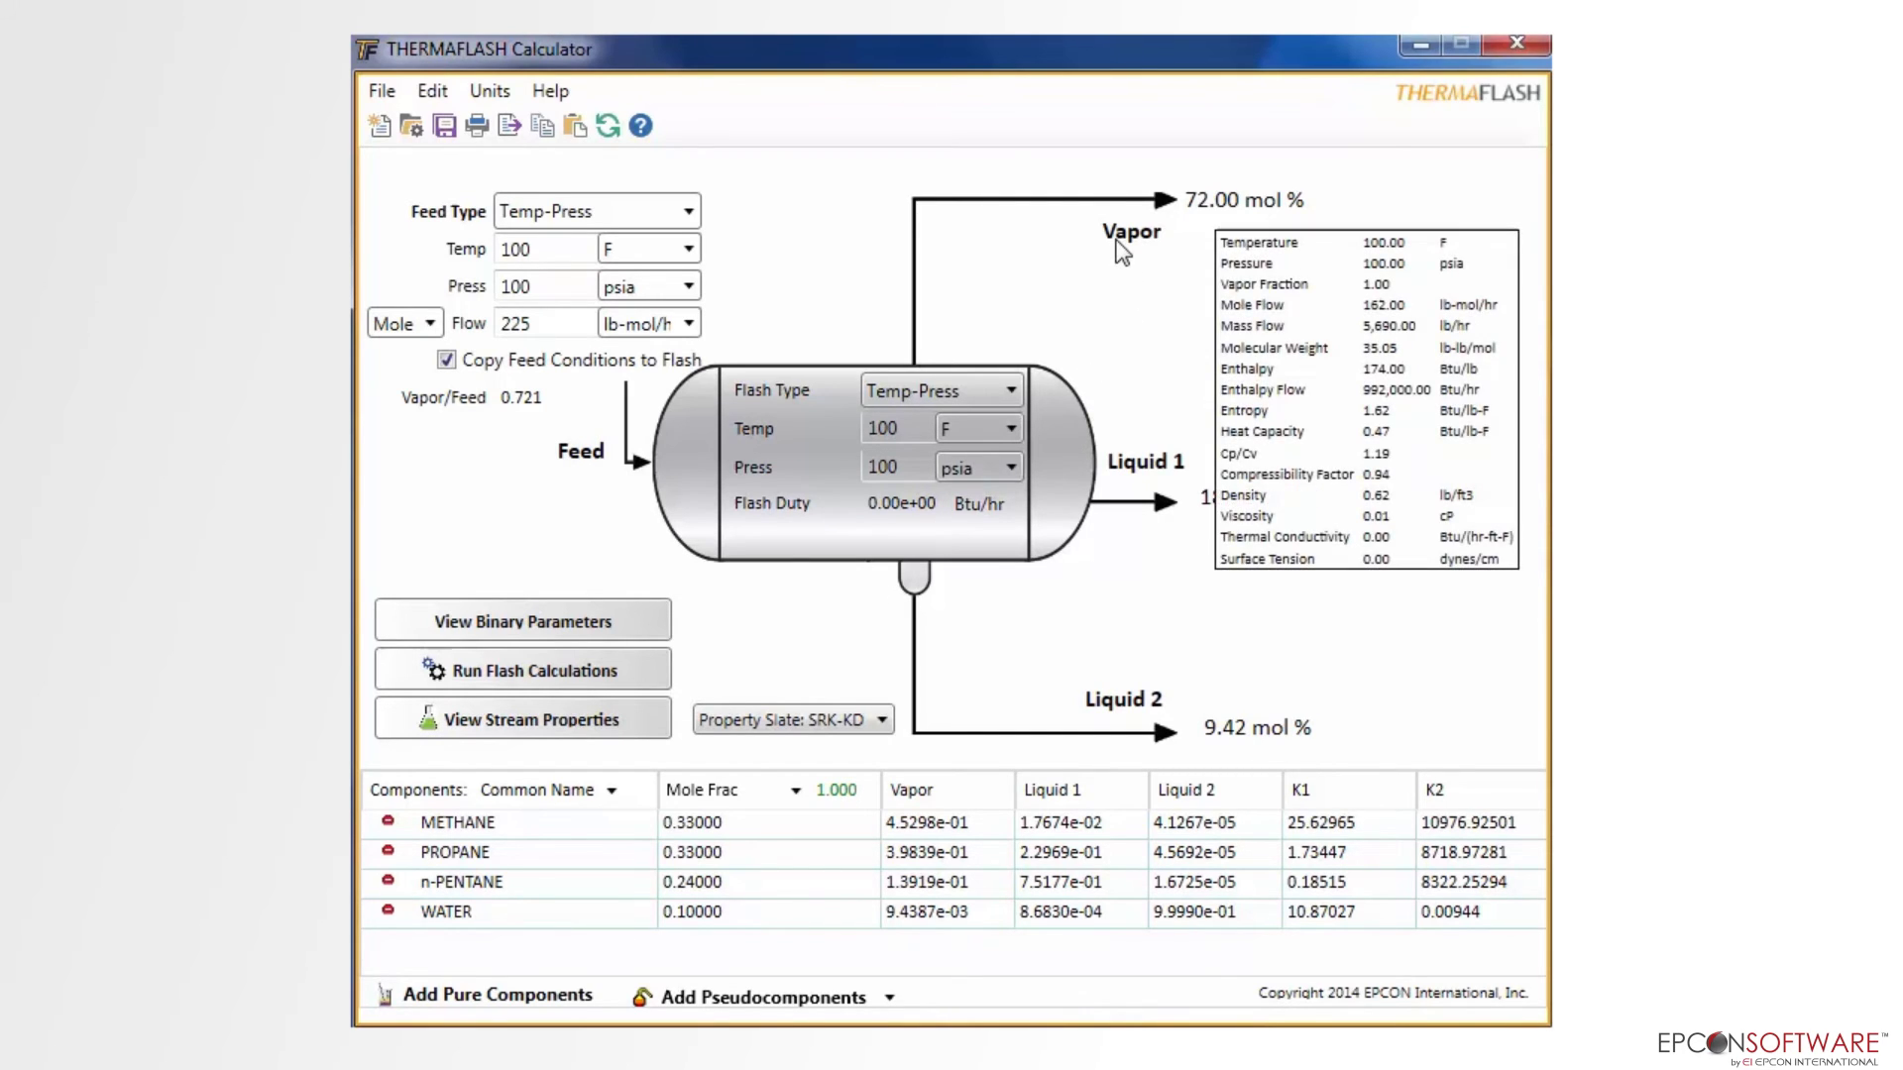
mouse_move(1138, 456)
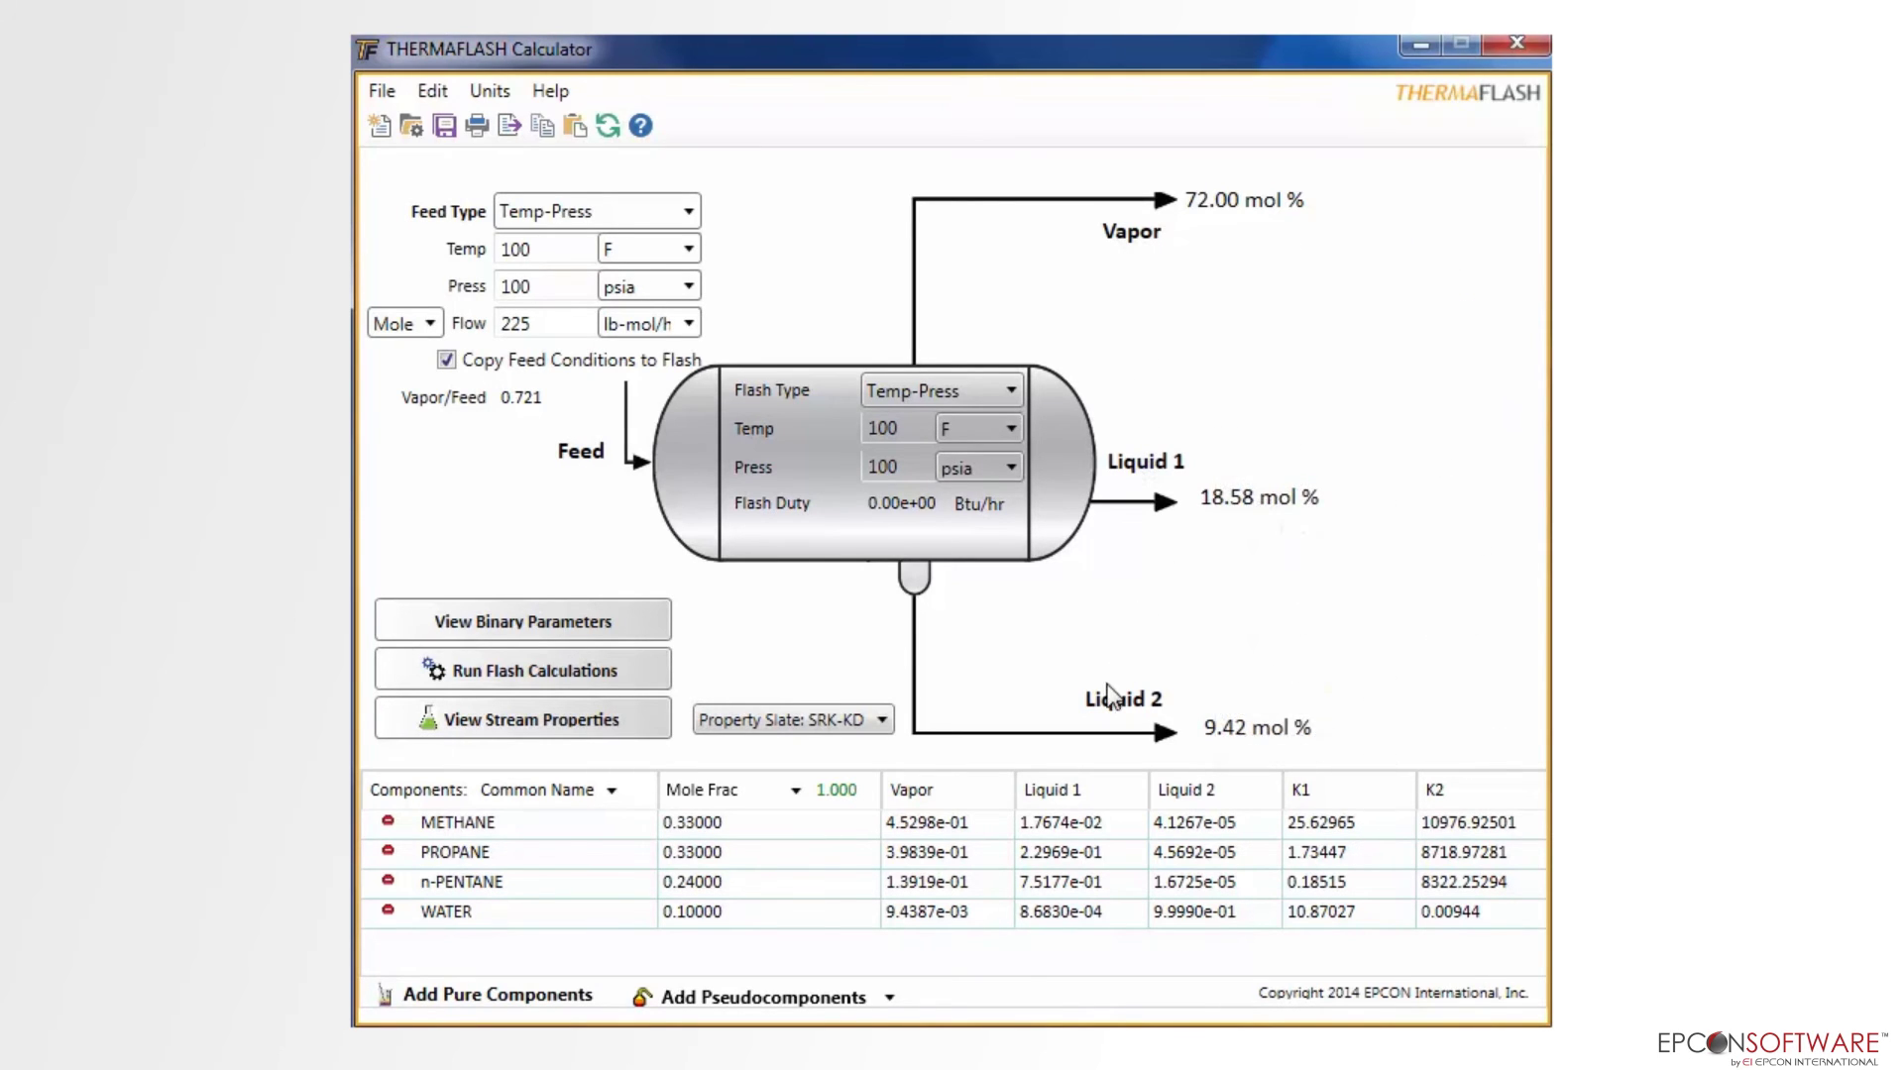
mouse_move(1112, 702)
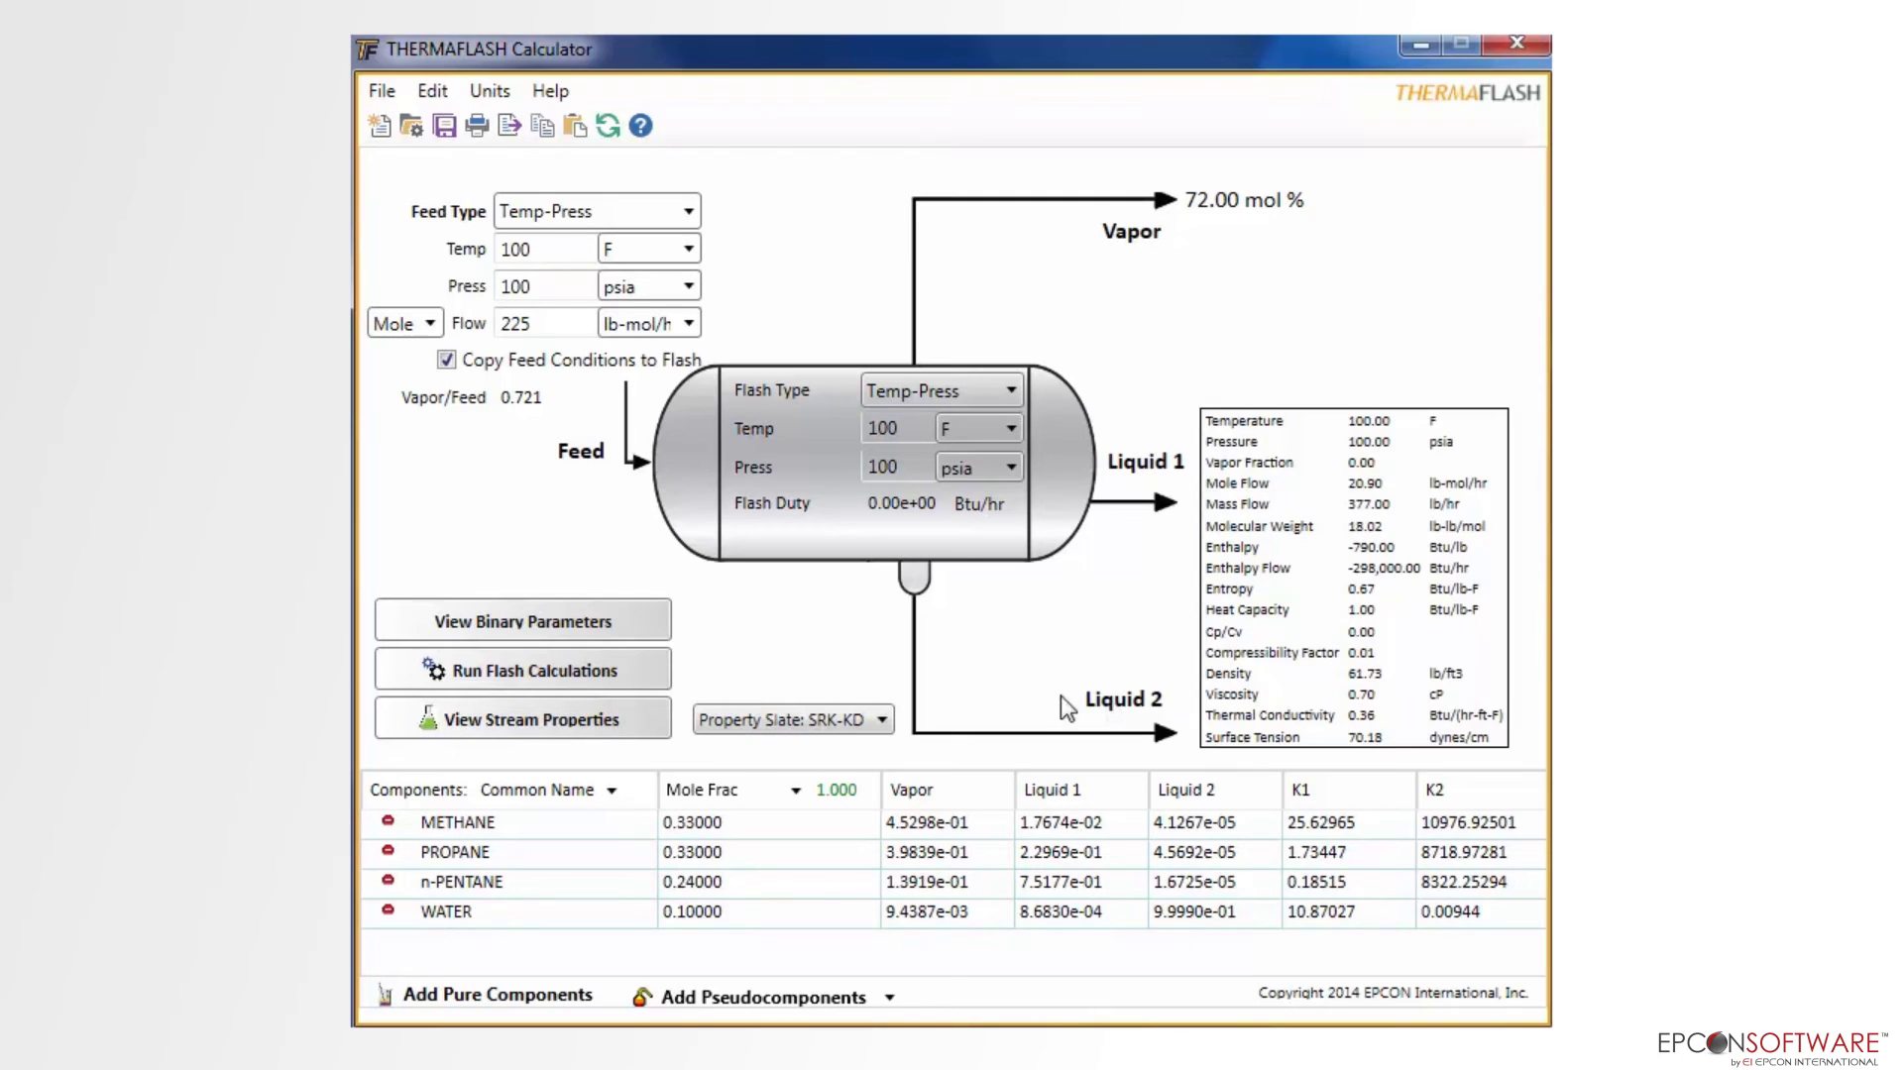
left_click(623, 723)
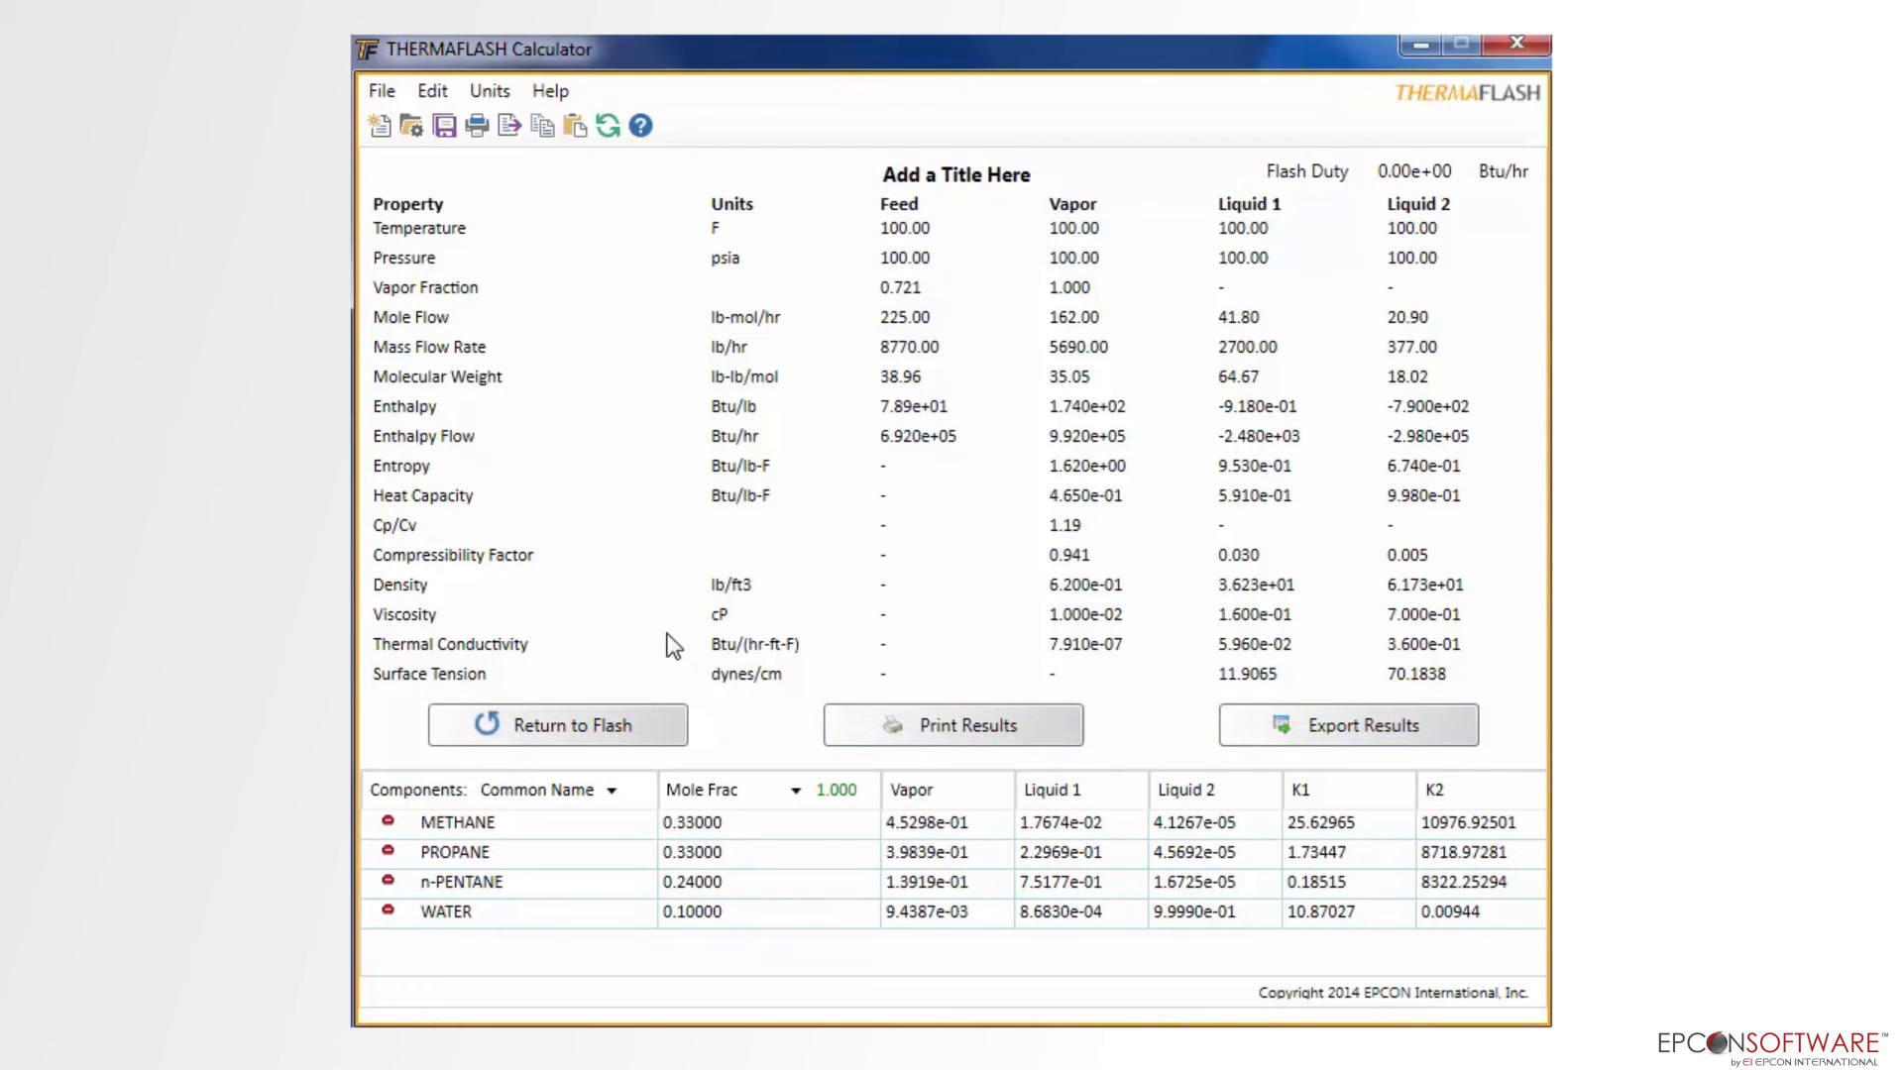
left_click(623, 736)
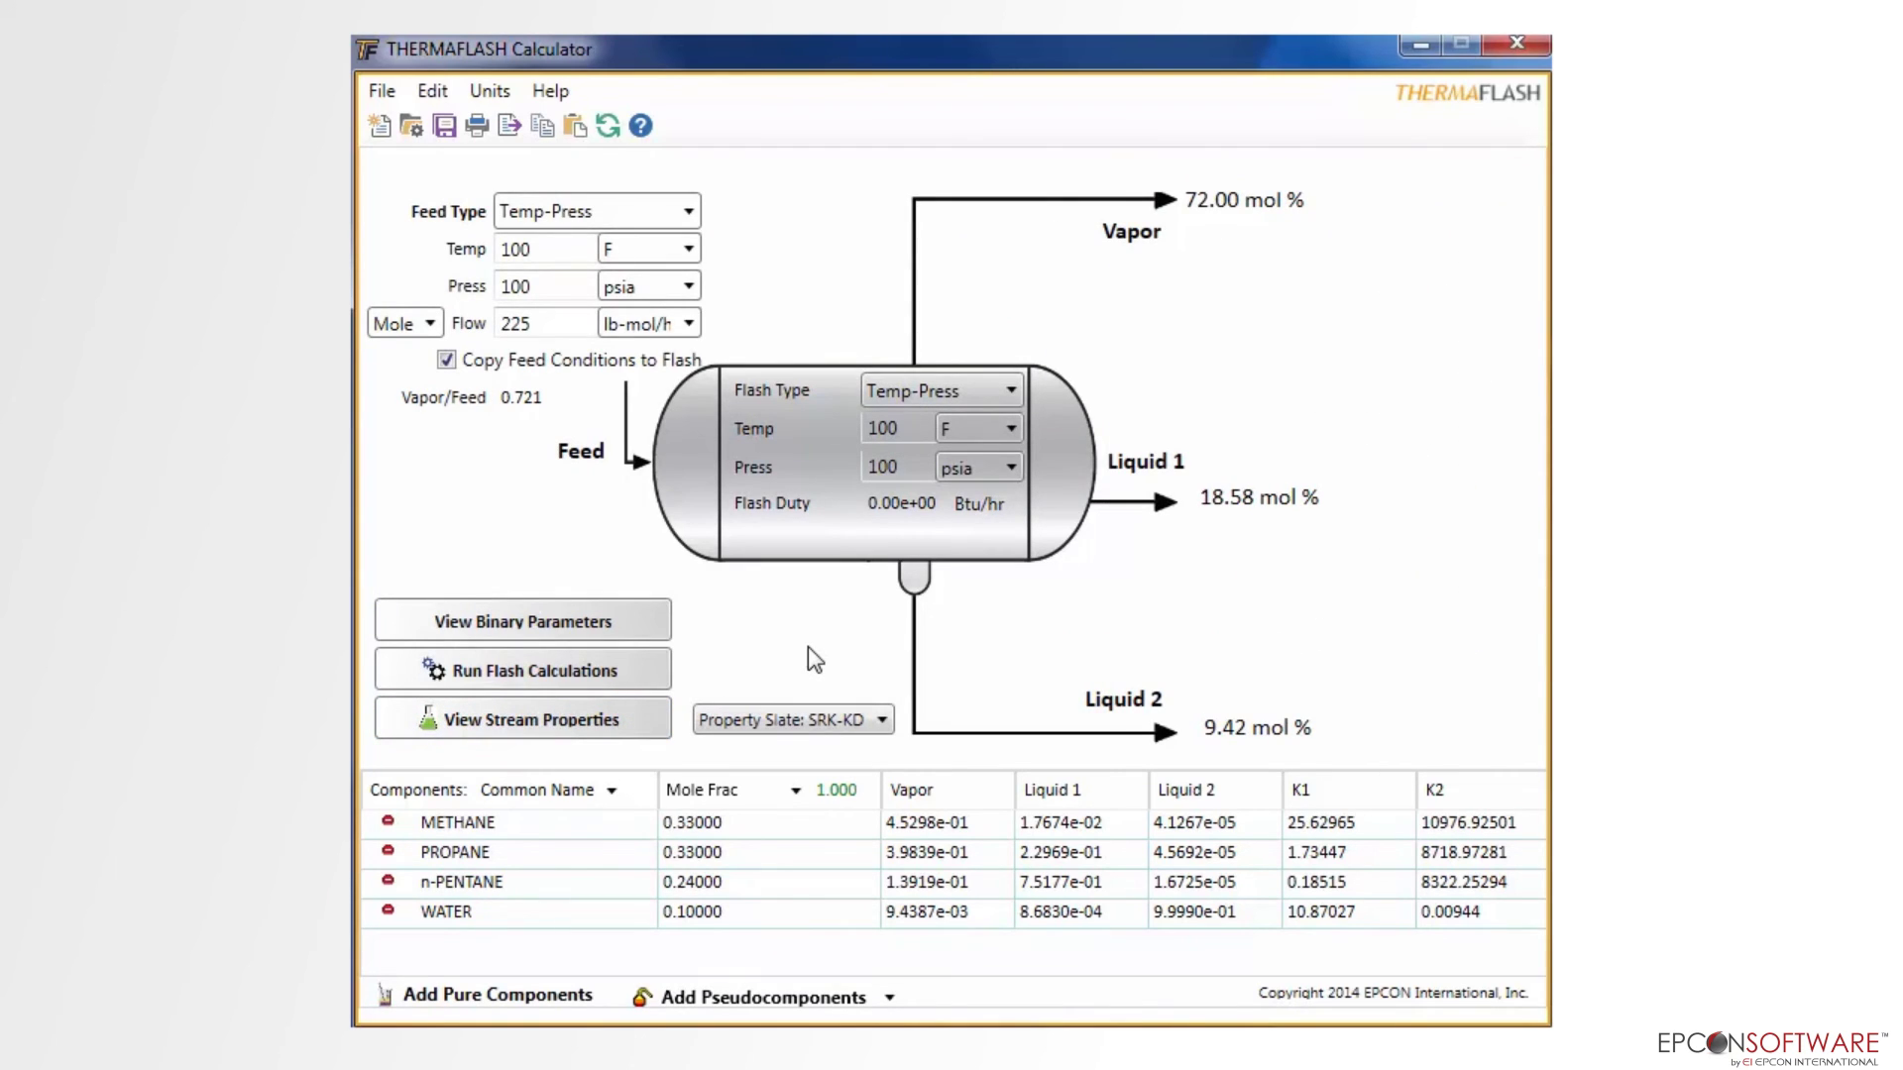
Step: Leave SRK-KD as the property slate and show its binary interaction parameters
left_click(821, 717)
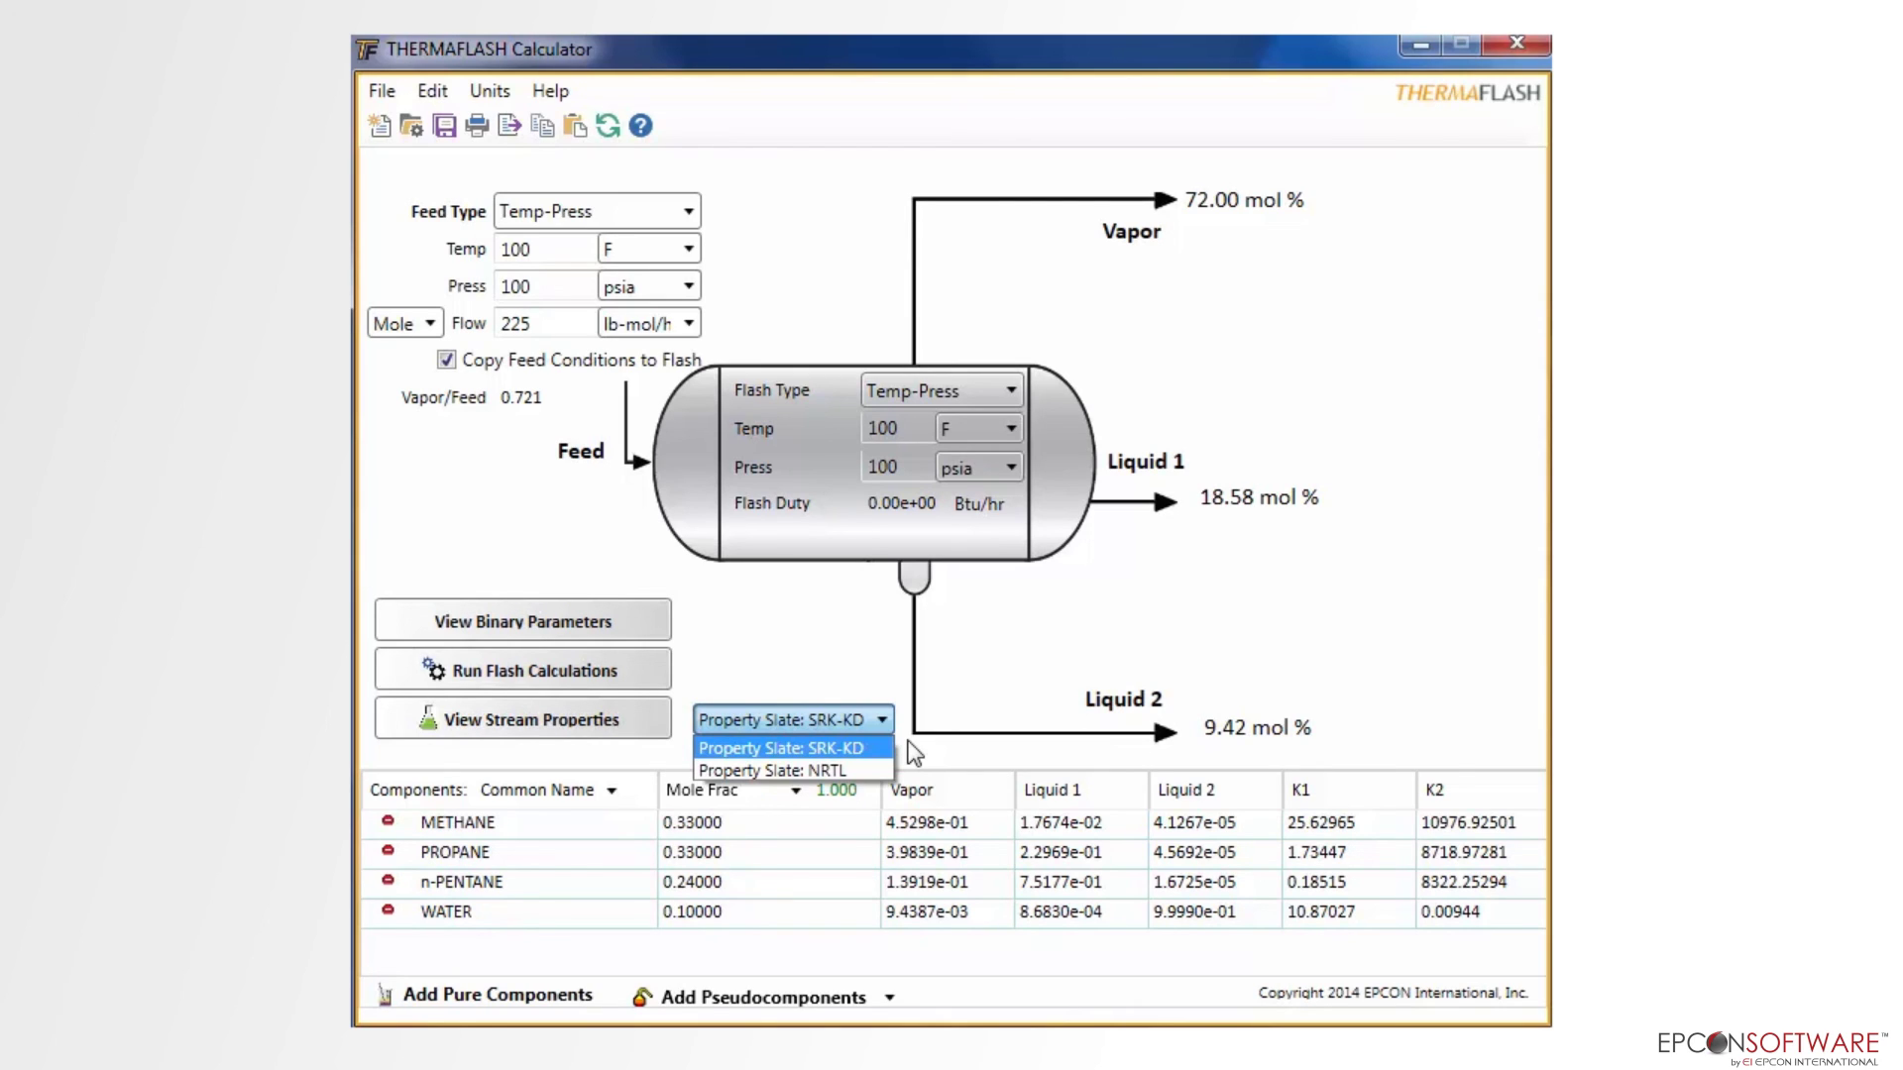
left_click(871, 681)
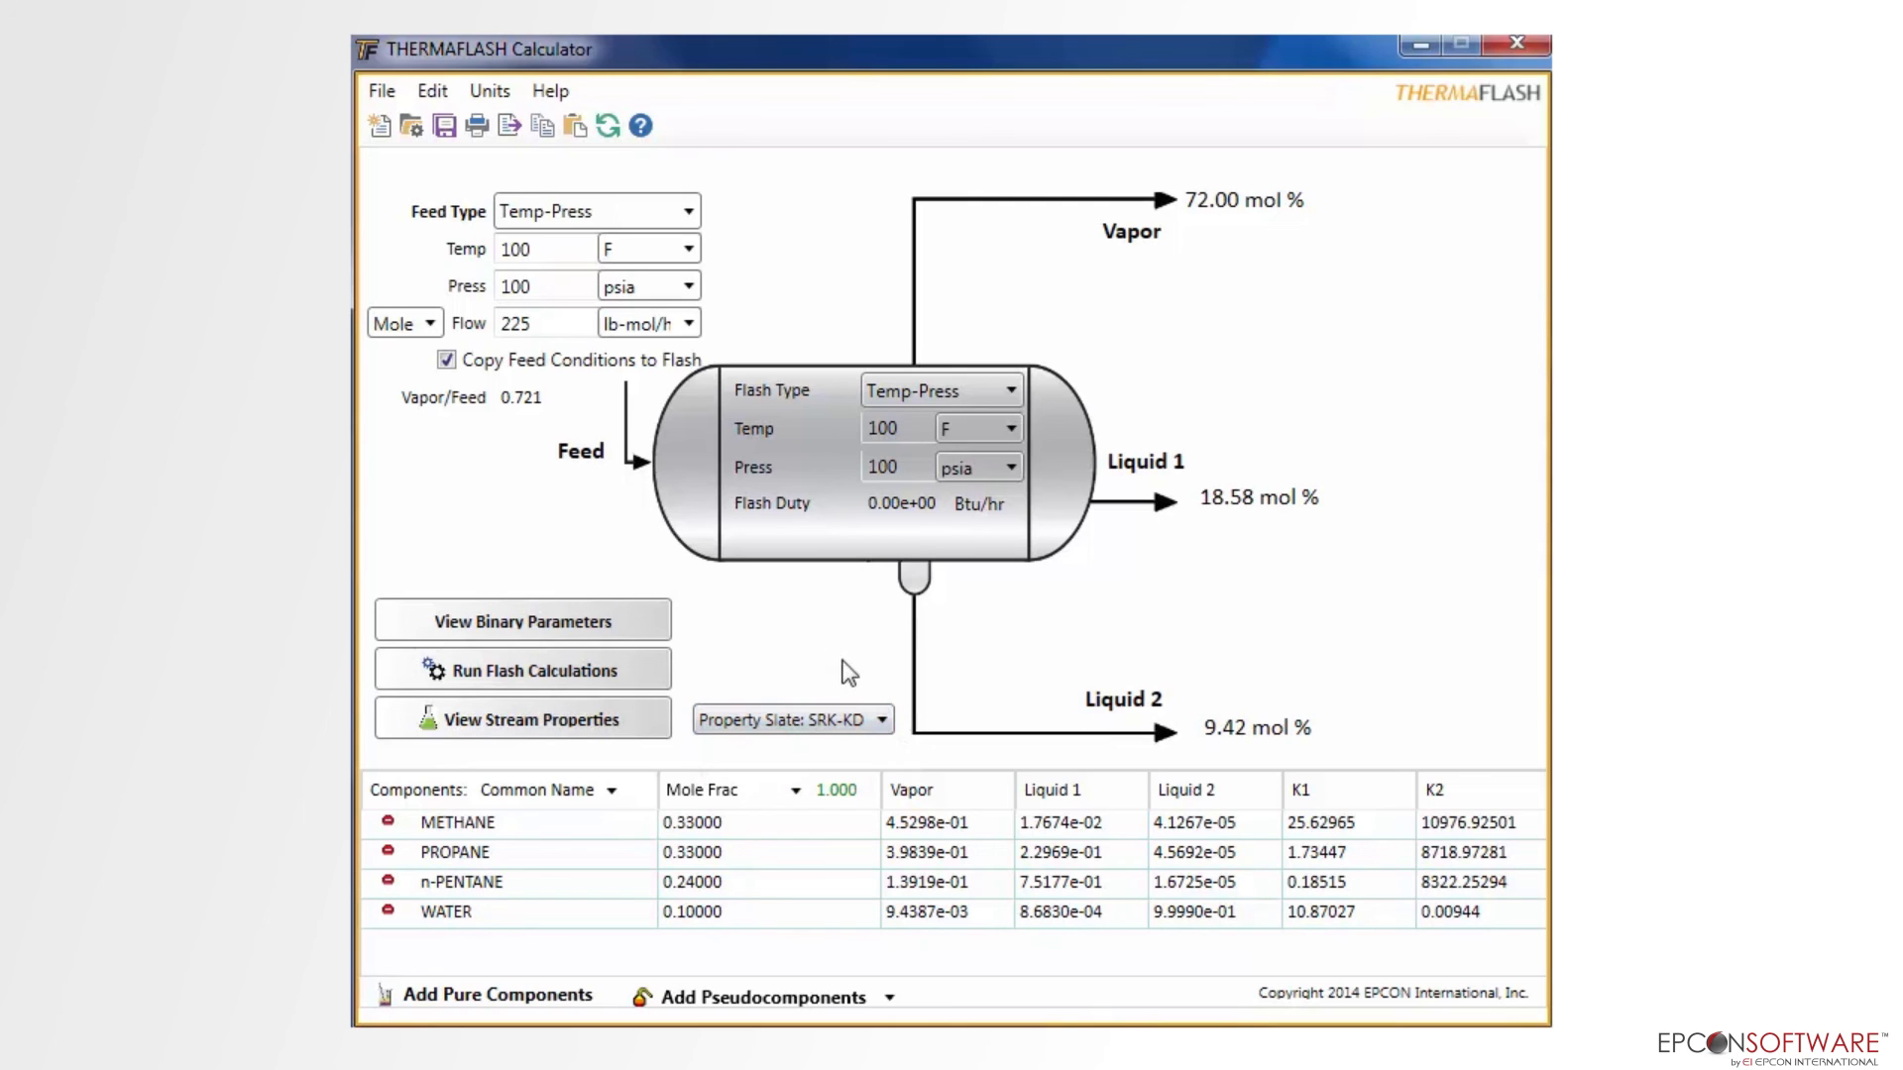
left_click(634, 623)
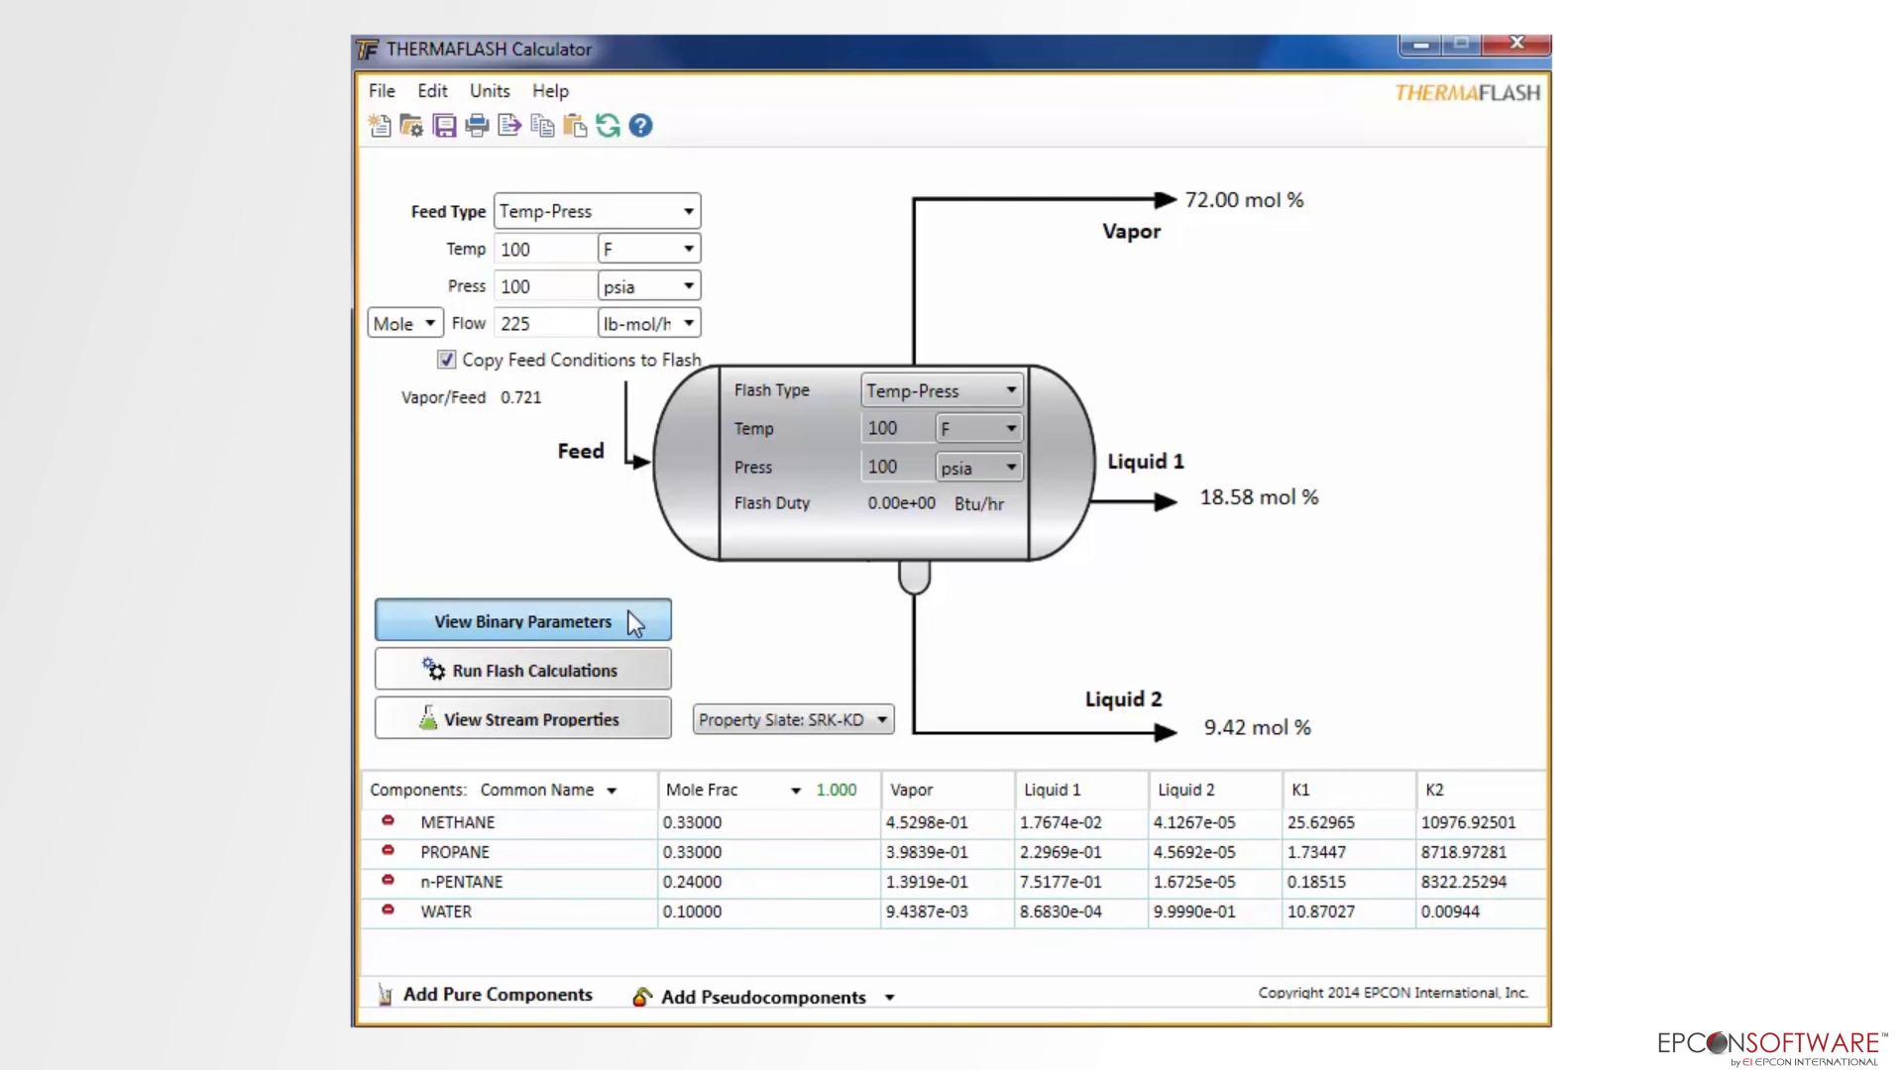